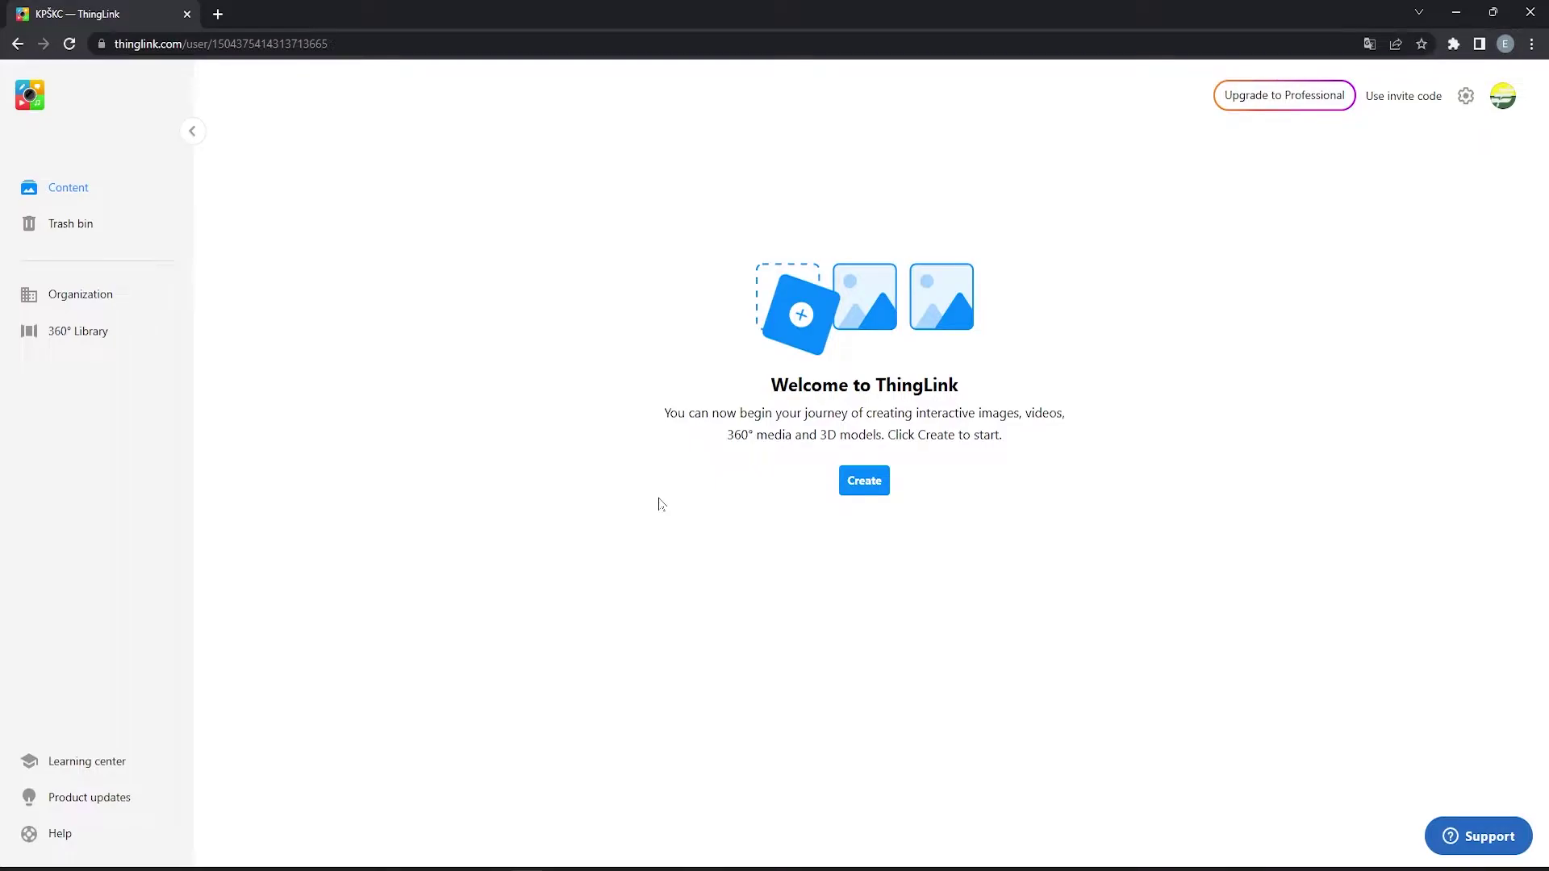
- Start a new interactive Video from Create, then cancel the upload without choosing a file
click(863, 483)
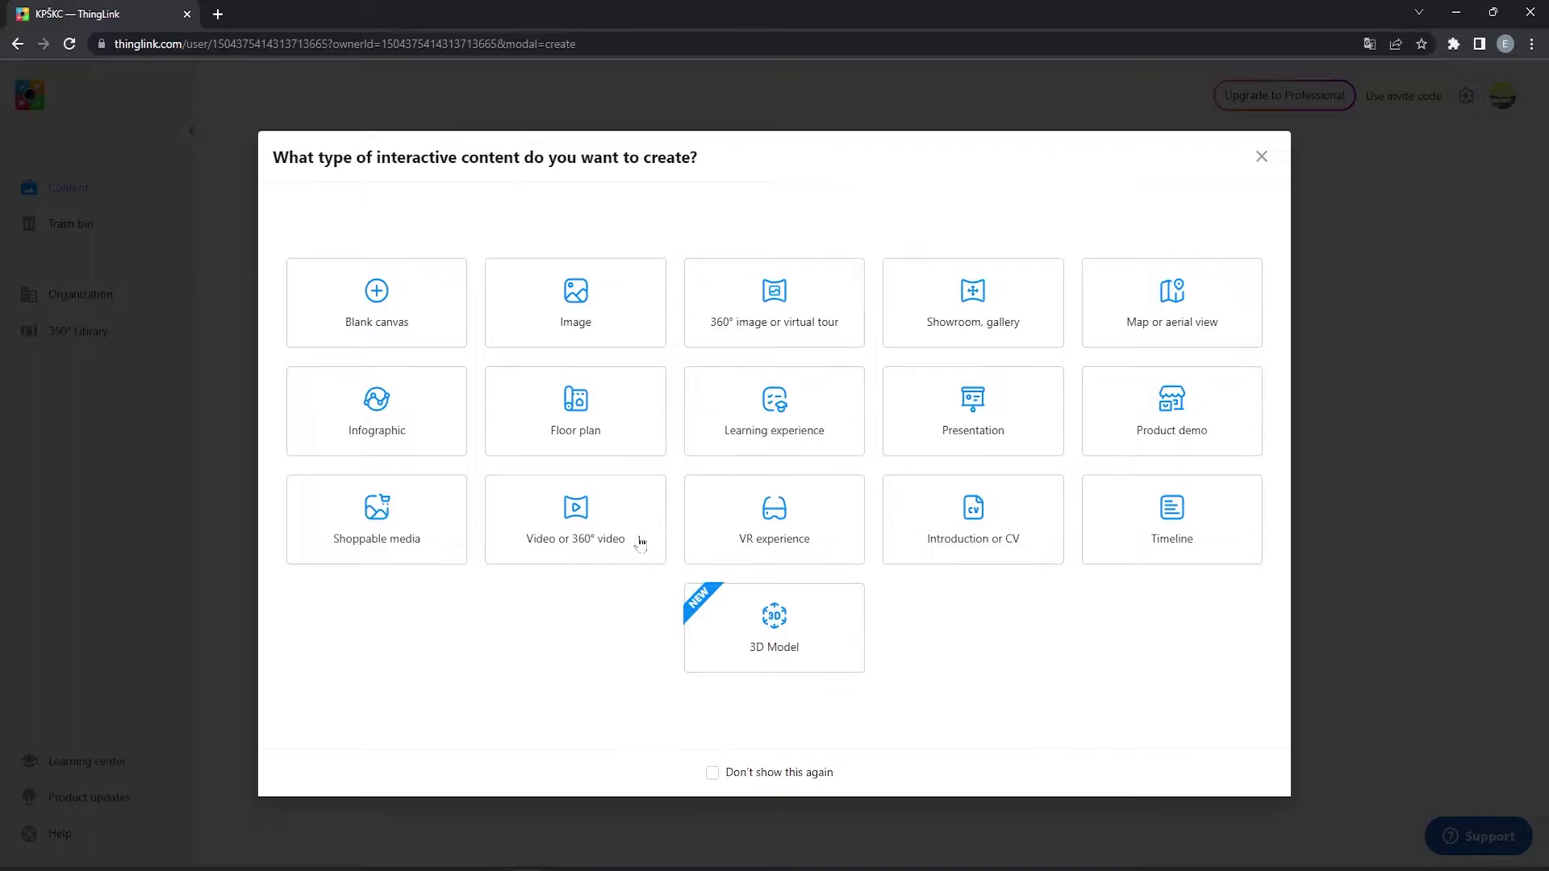
click(639, 542)
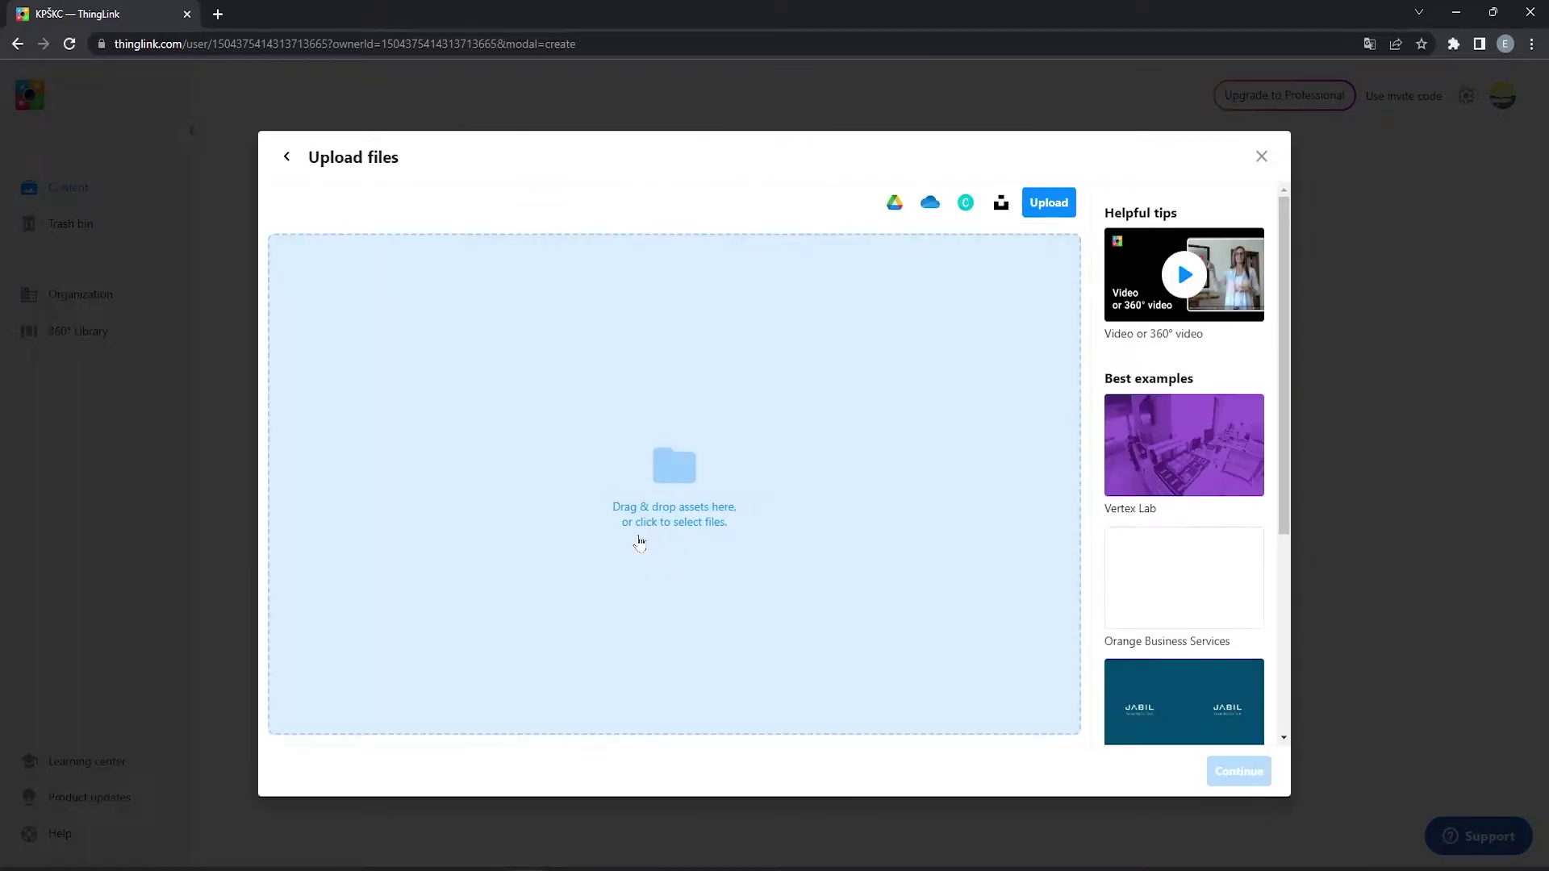
click(1053, 201)
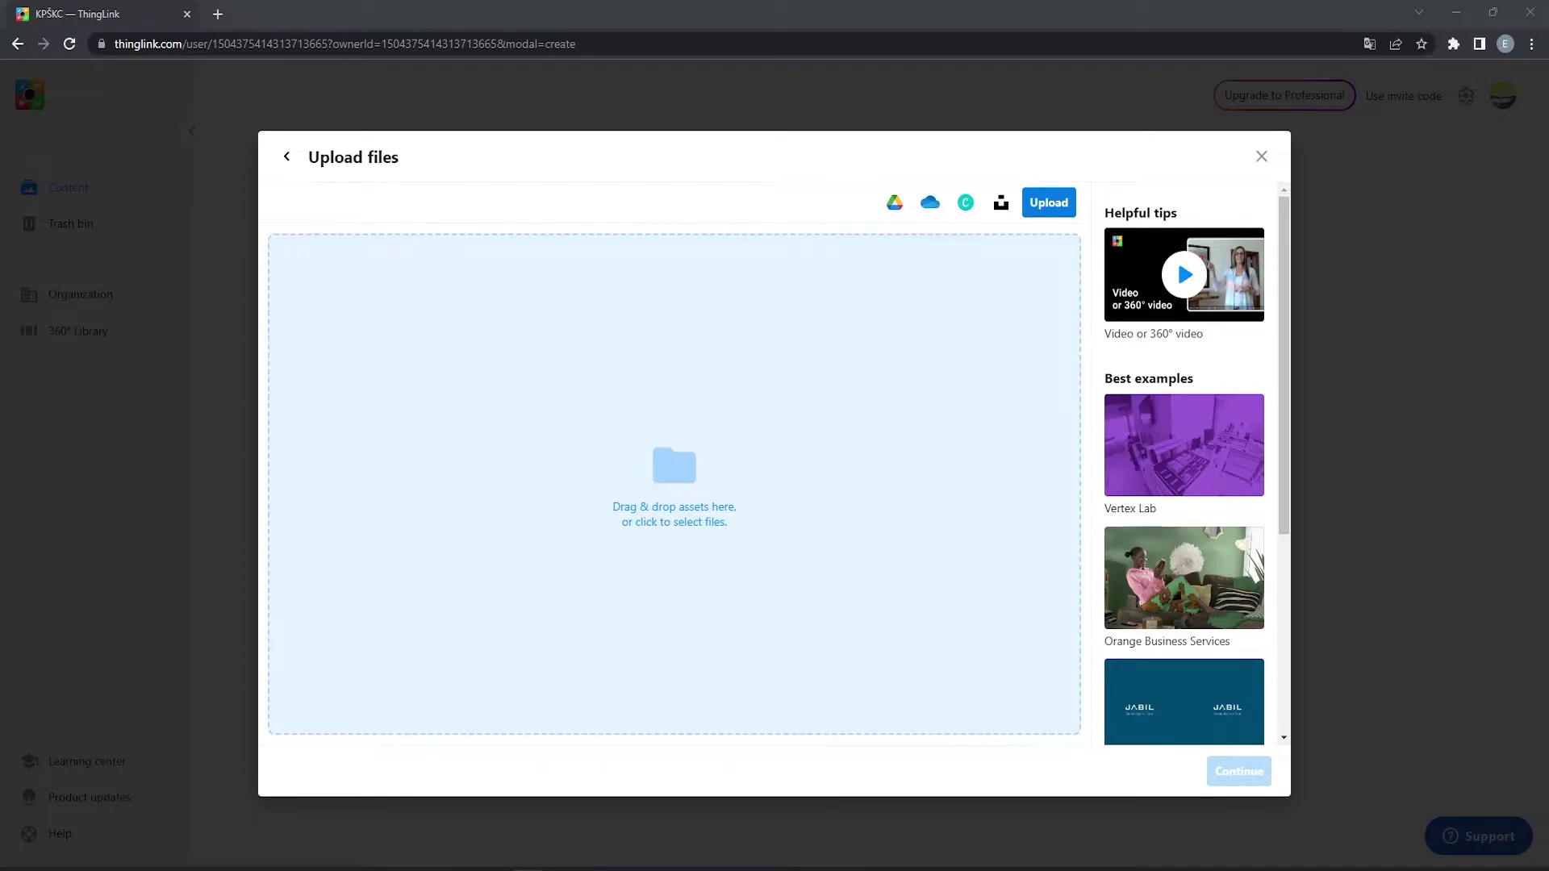
key(Escape)
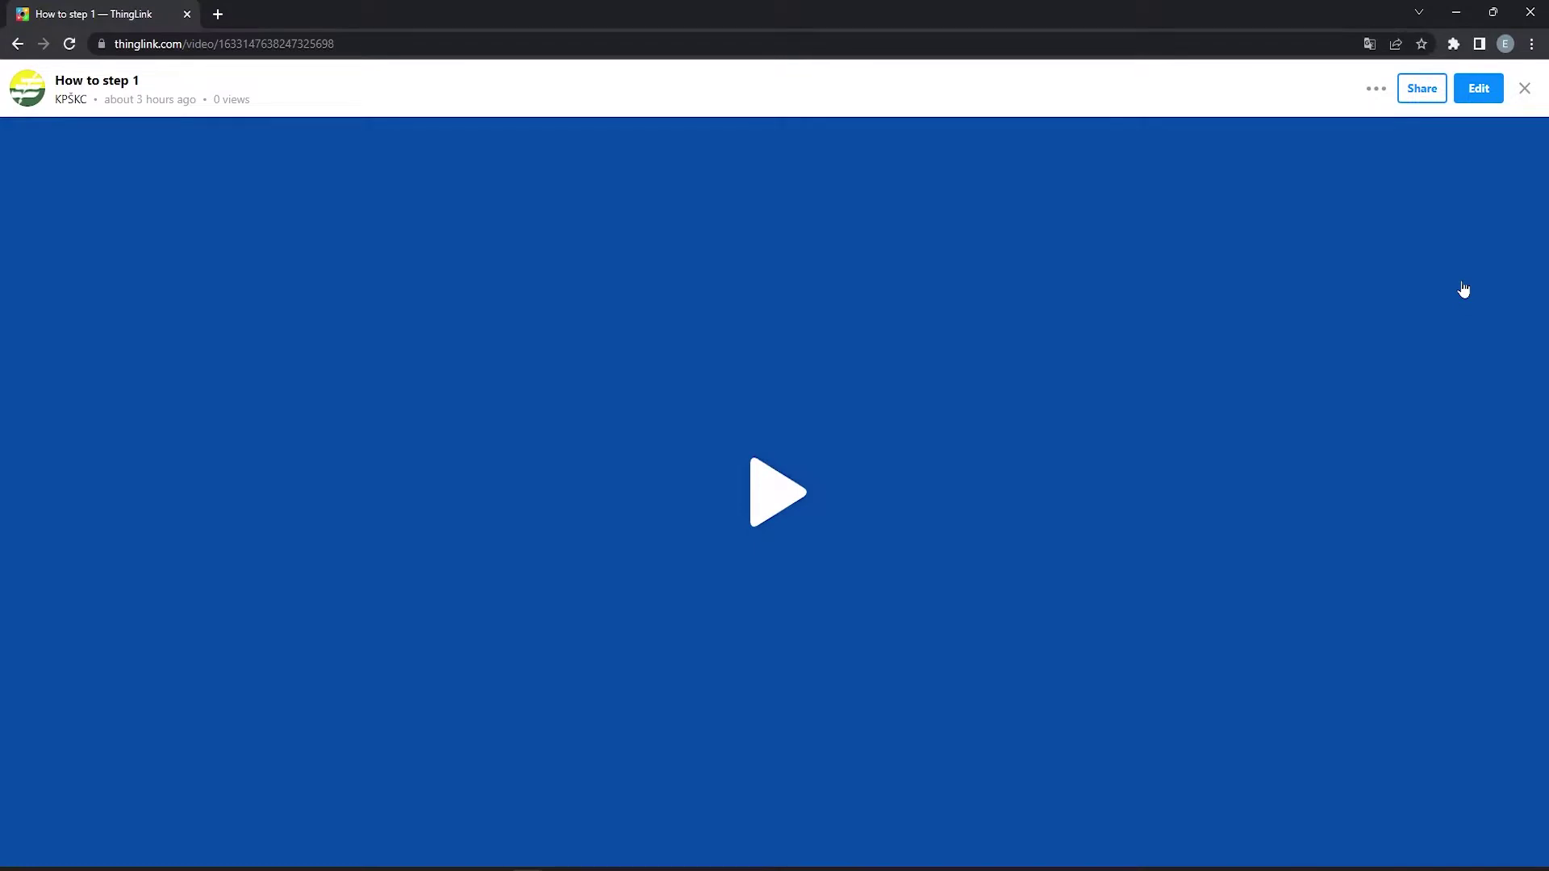
- Add a tour tag to How to step 1 whose destination scene is How to step 2
click(1479, 89)
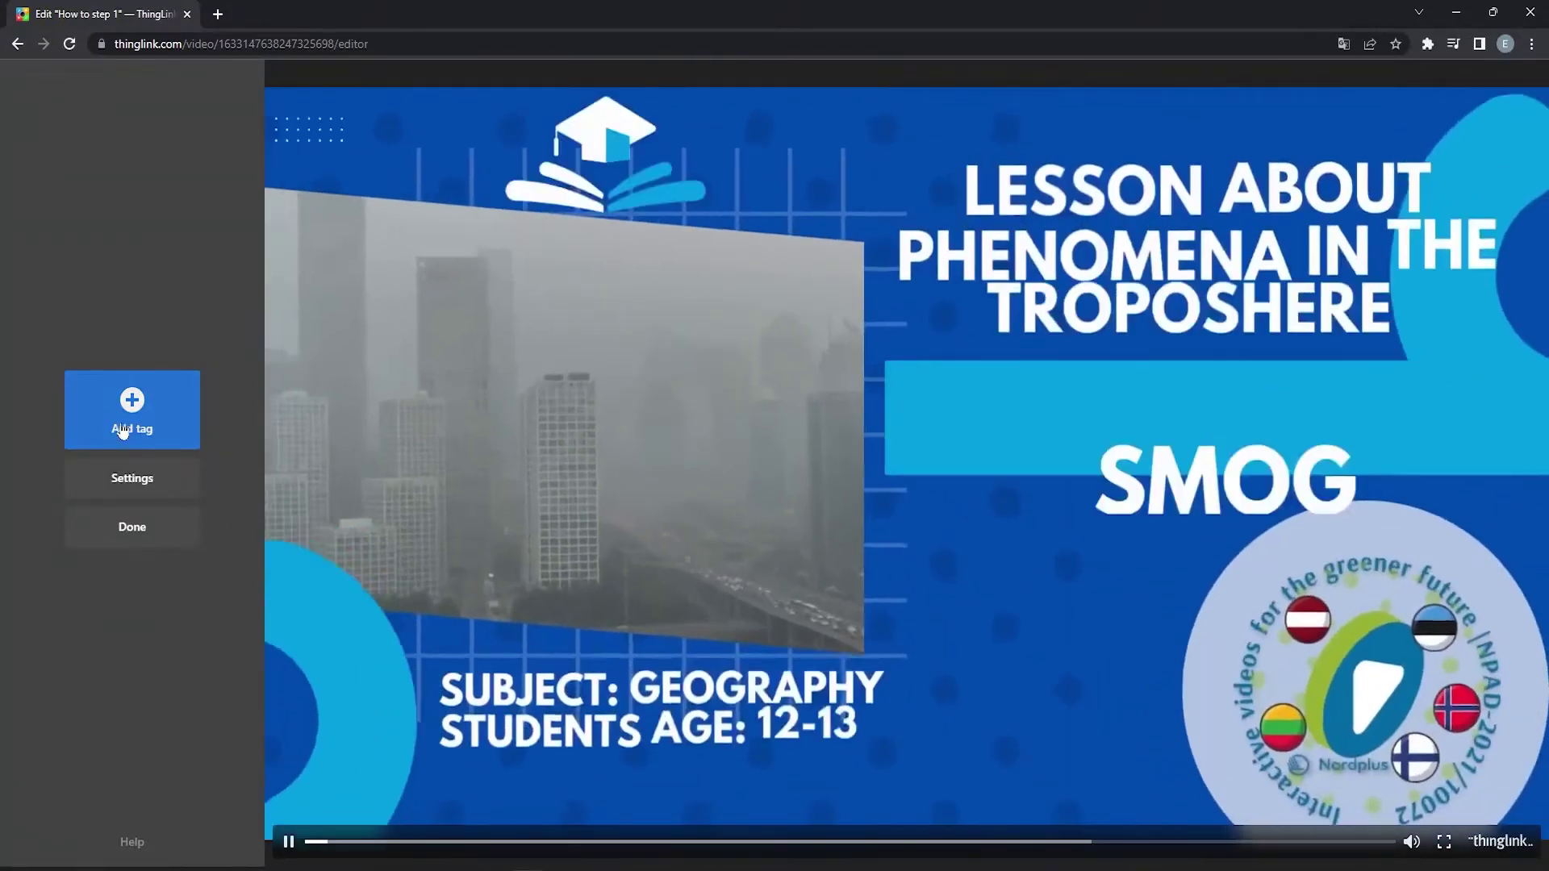
click(130, 412)
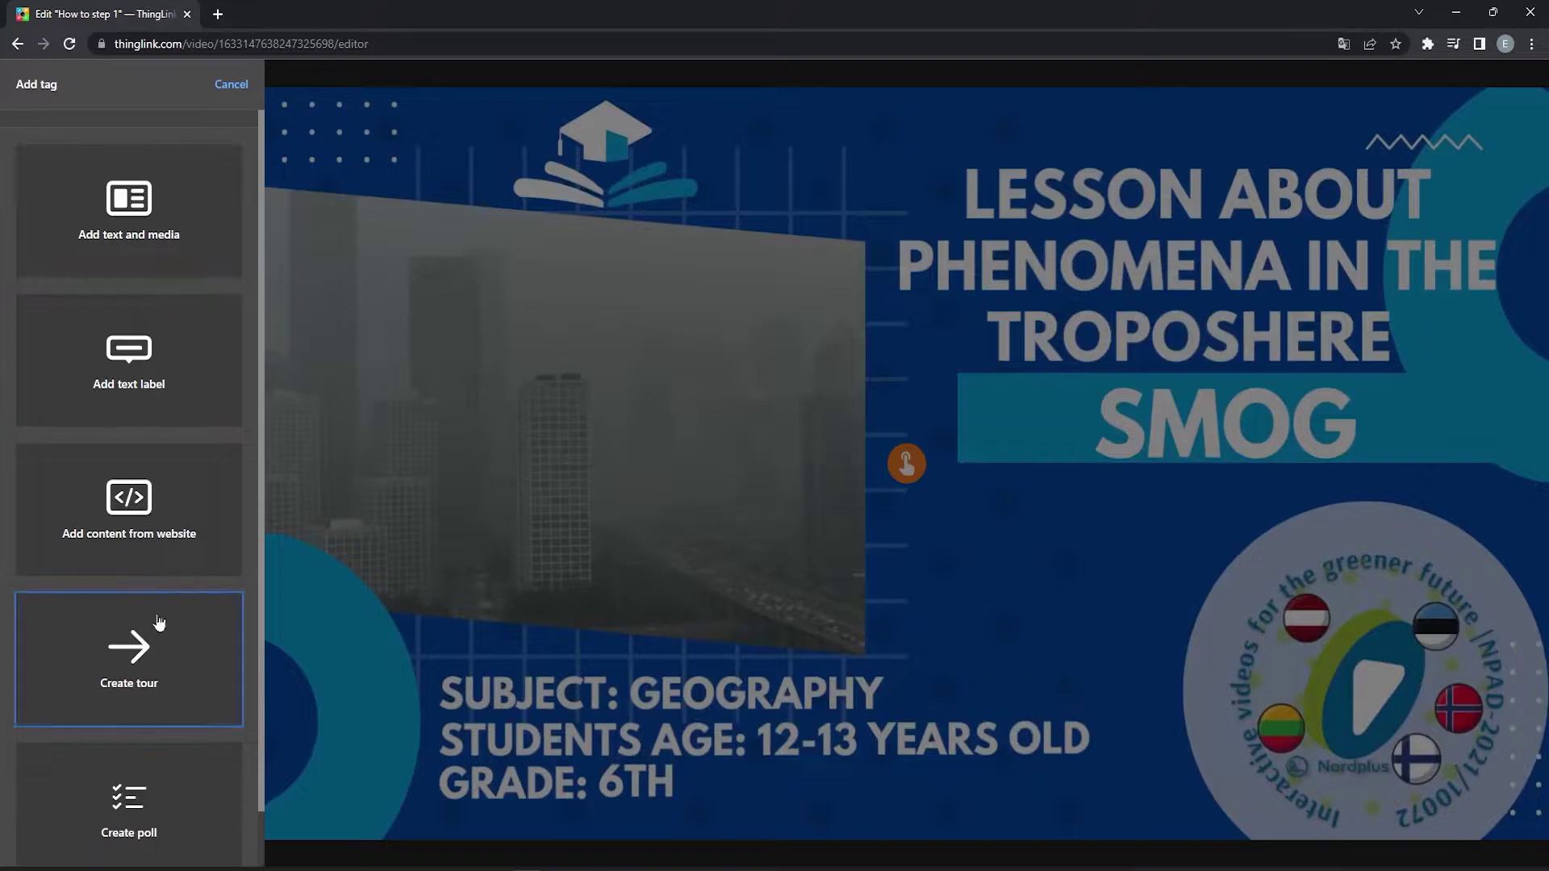
click(186, 661)
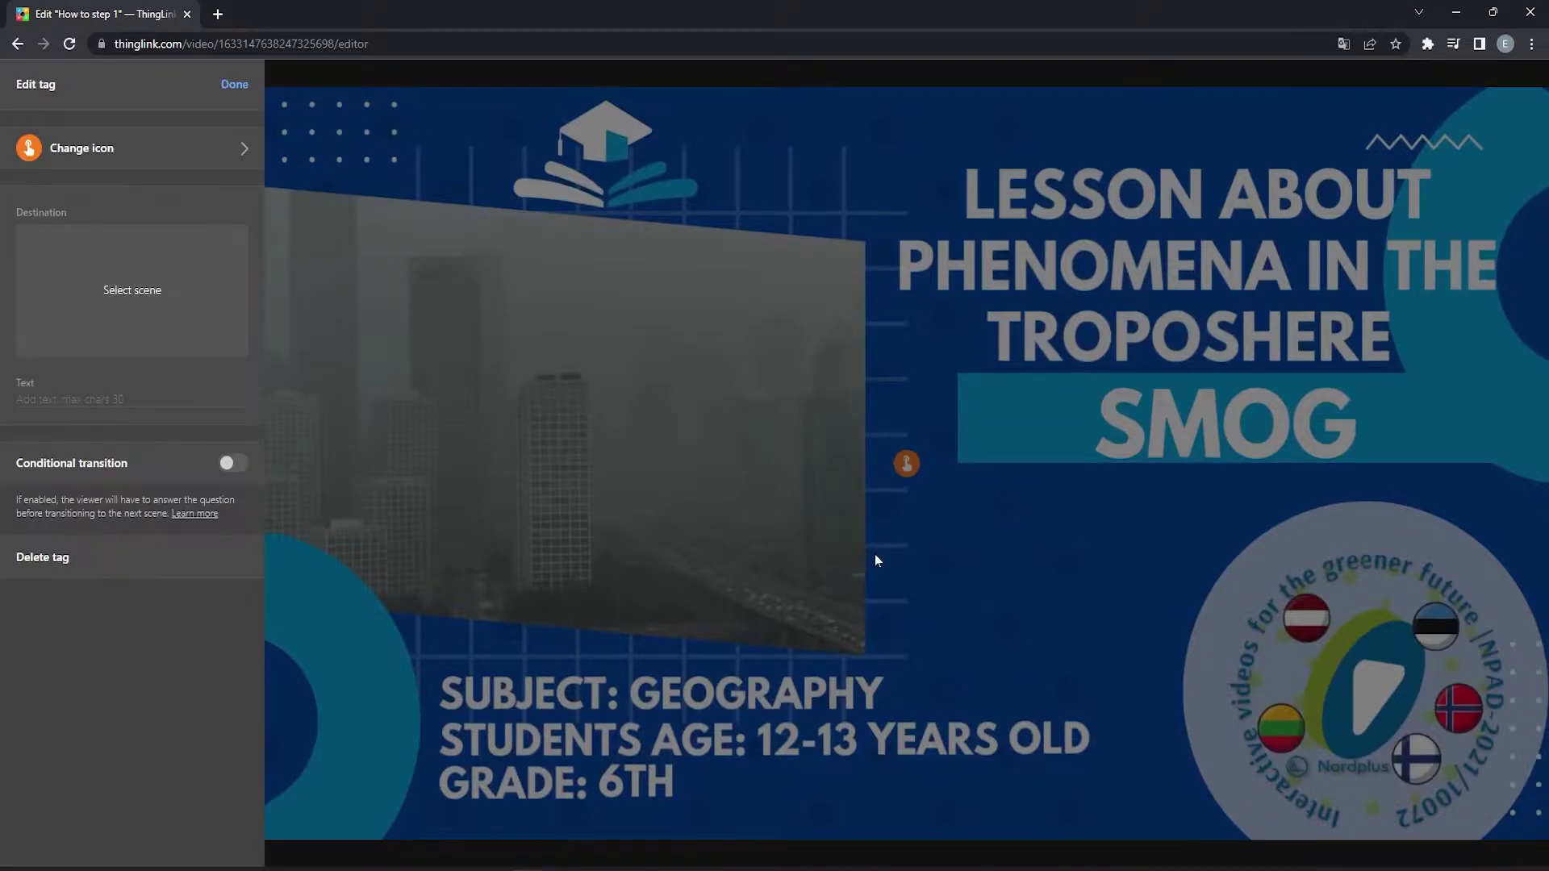
click(171, 288)
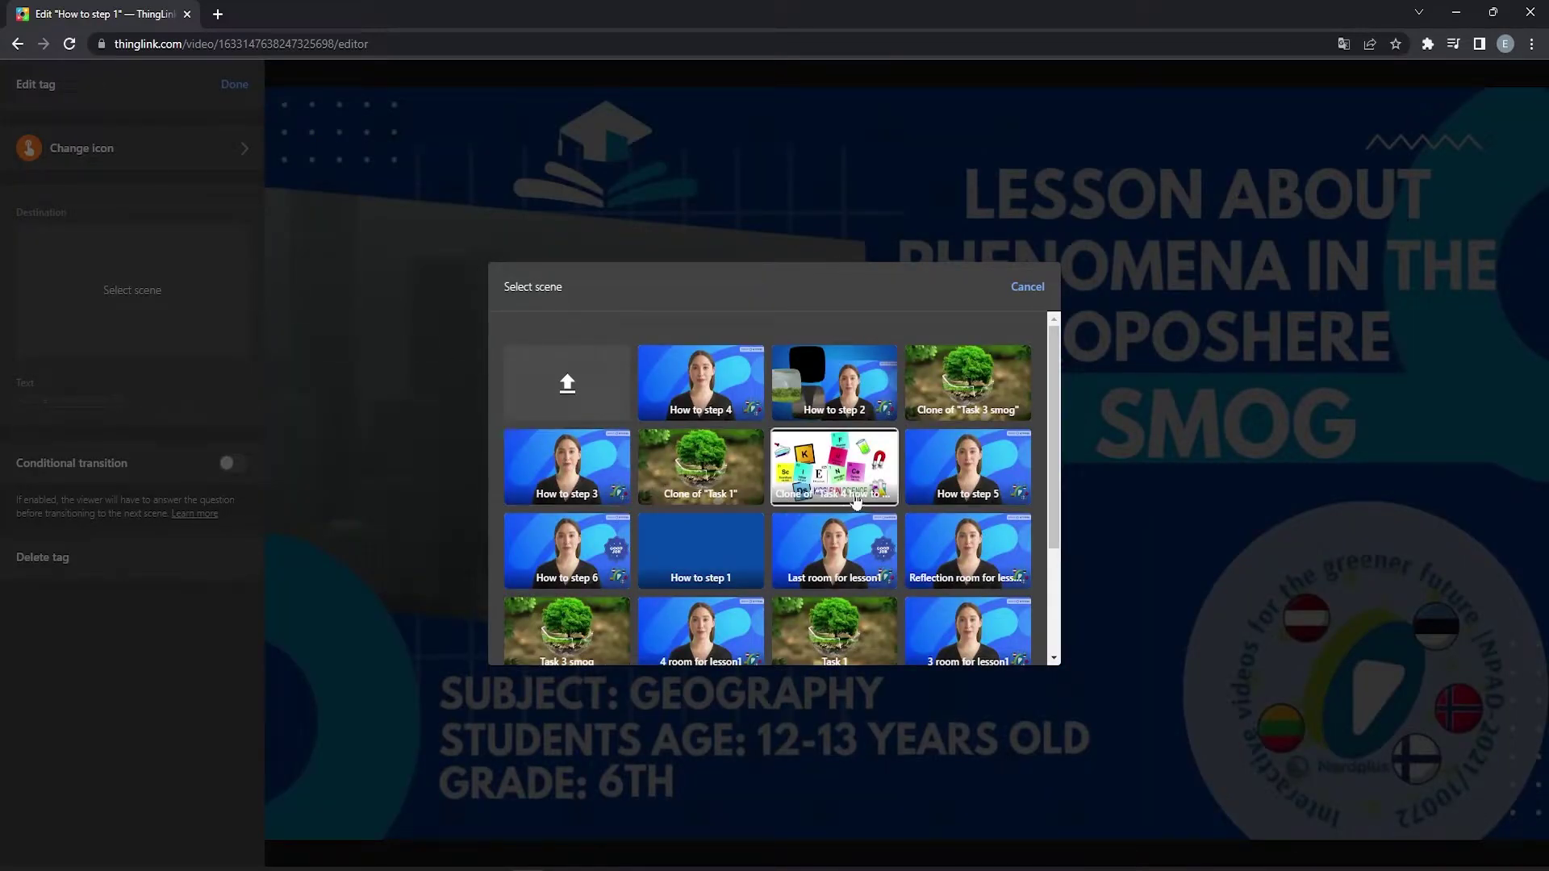
click(850, 401)
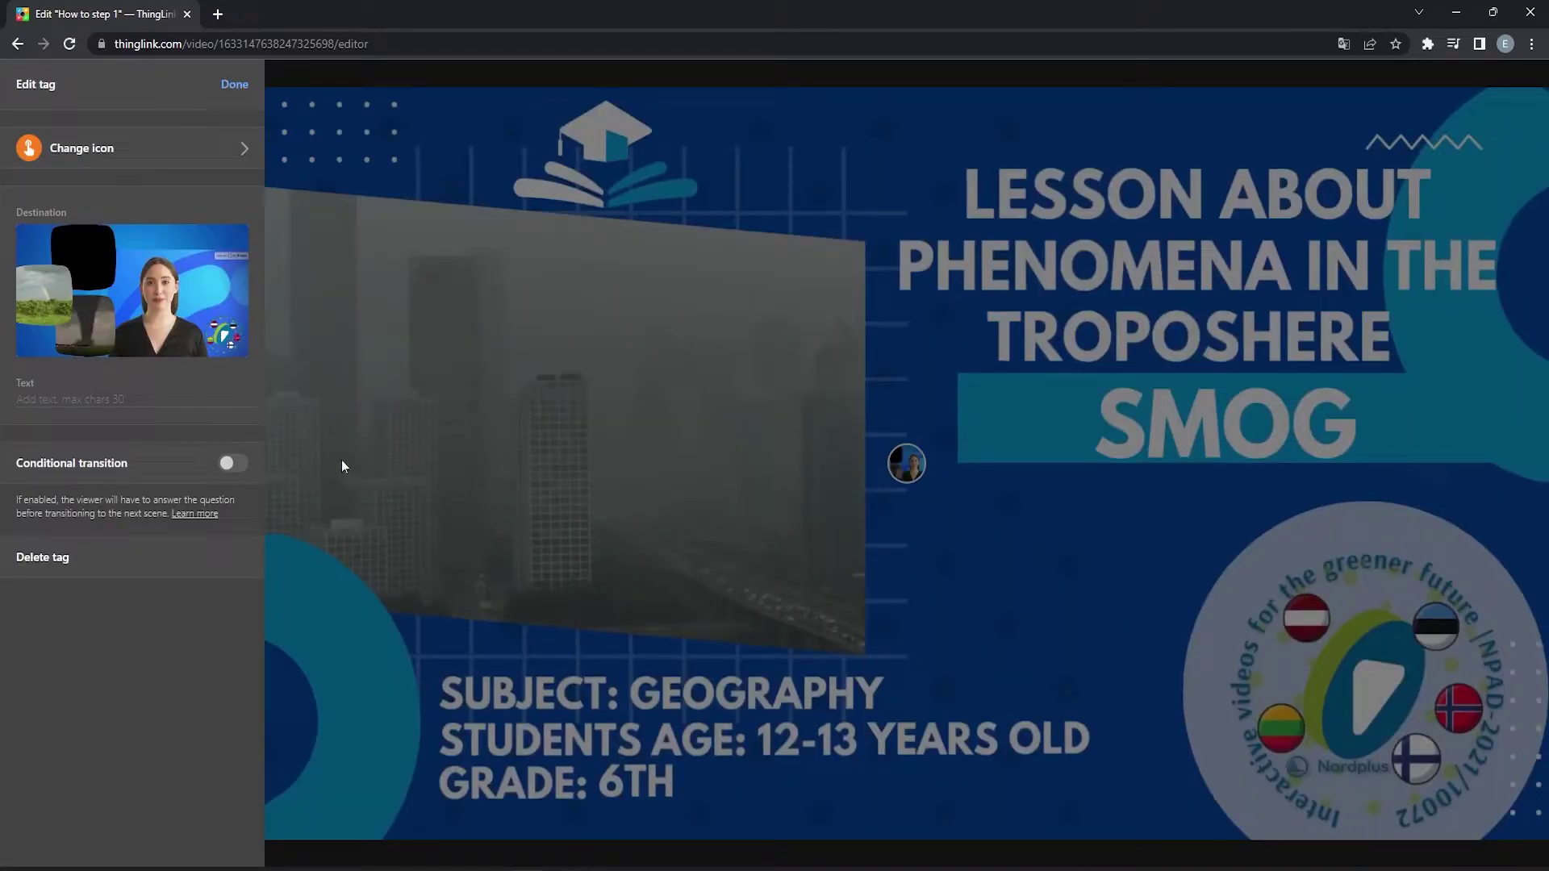
- Give the tour tag the pink arrow icon, keeping How to step 2 as its destination
click(142, 164)
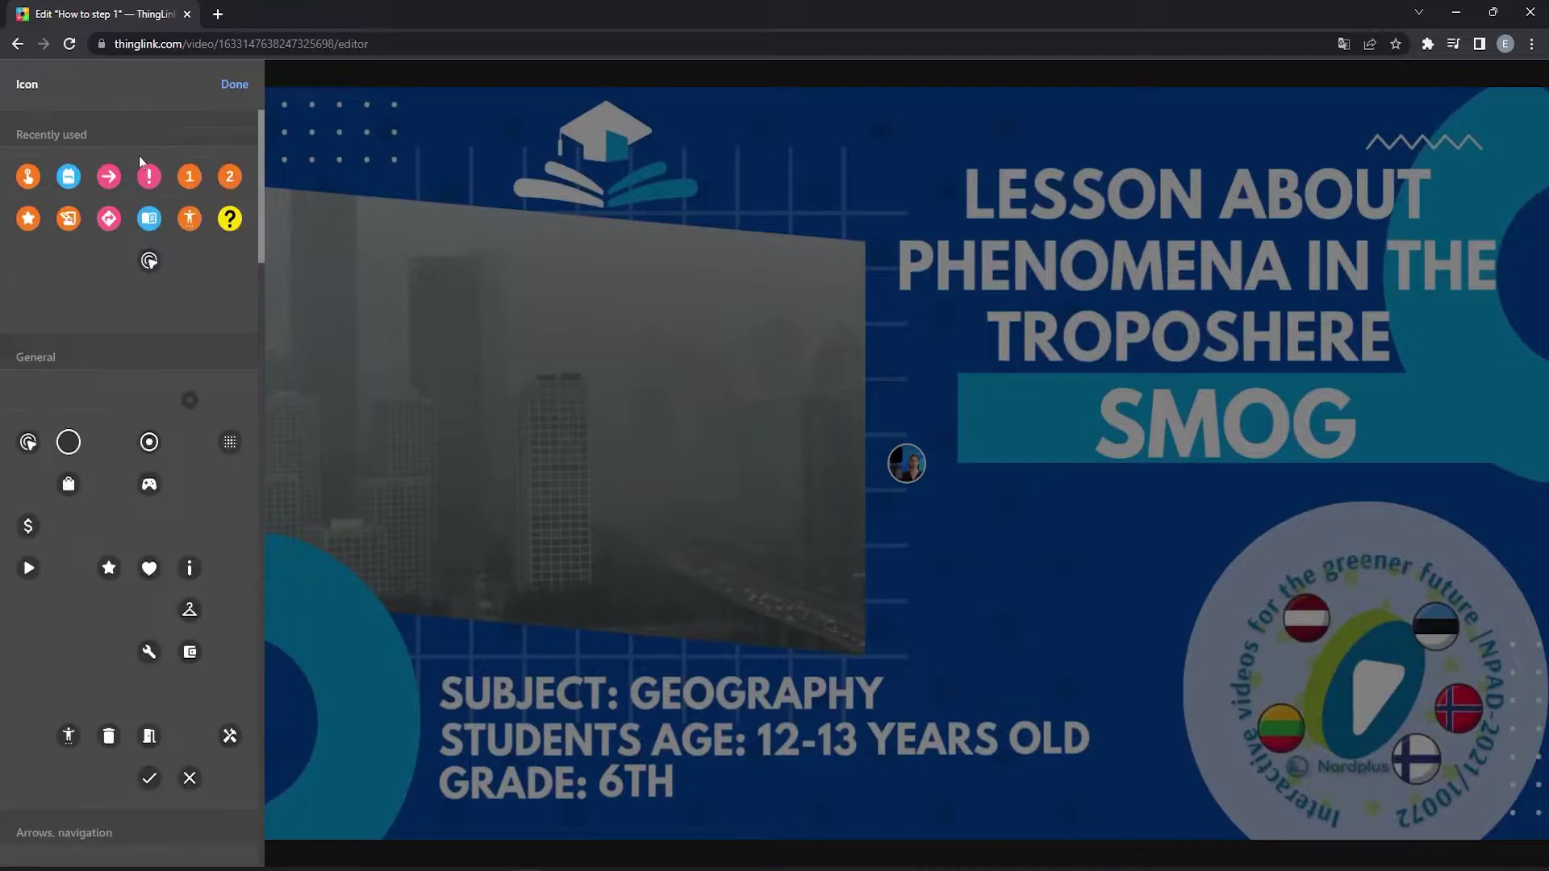
click(233, 87)
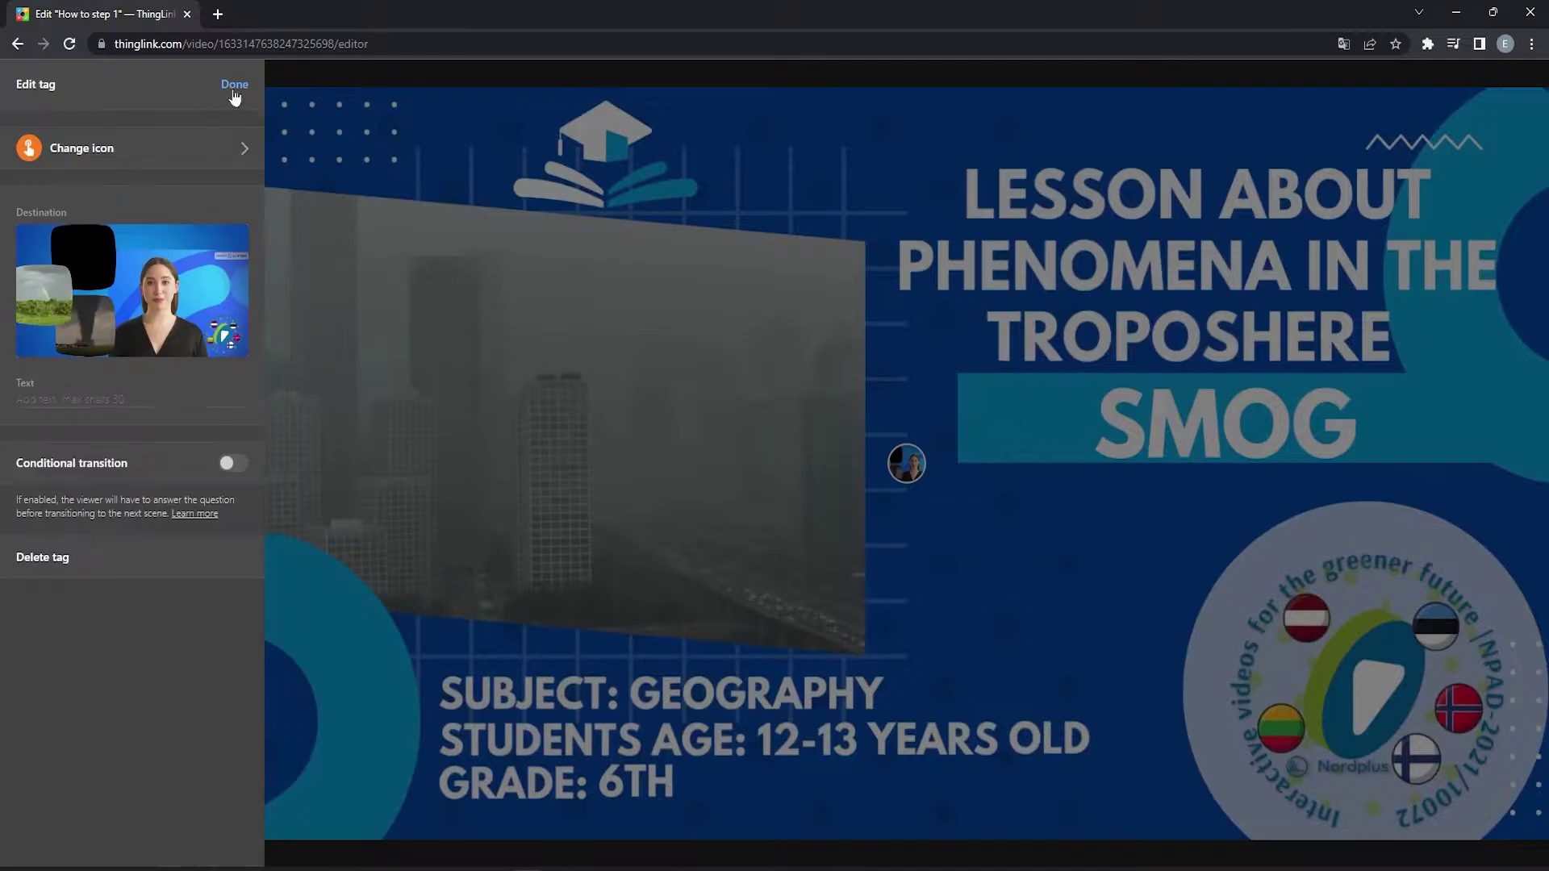
click(164, 267)
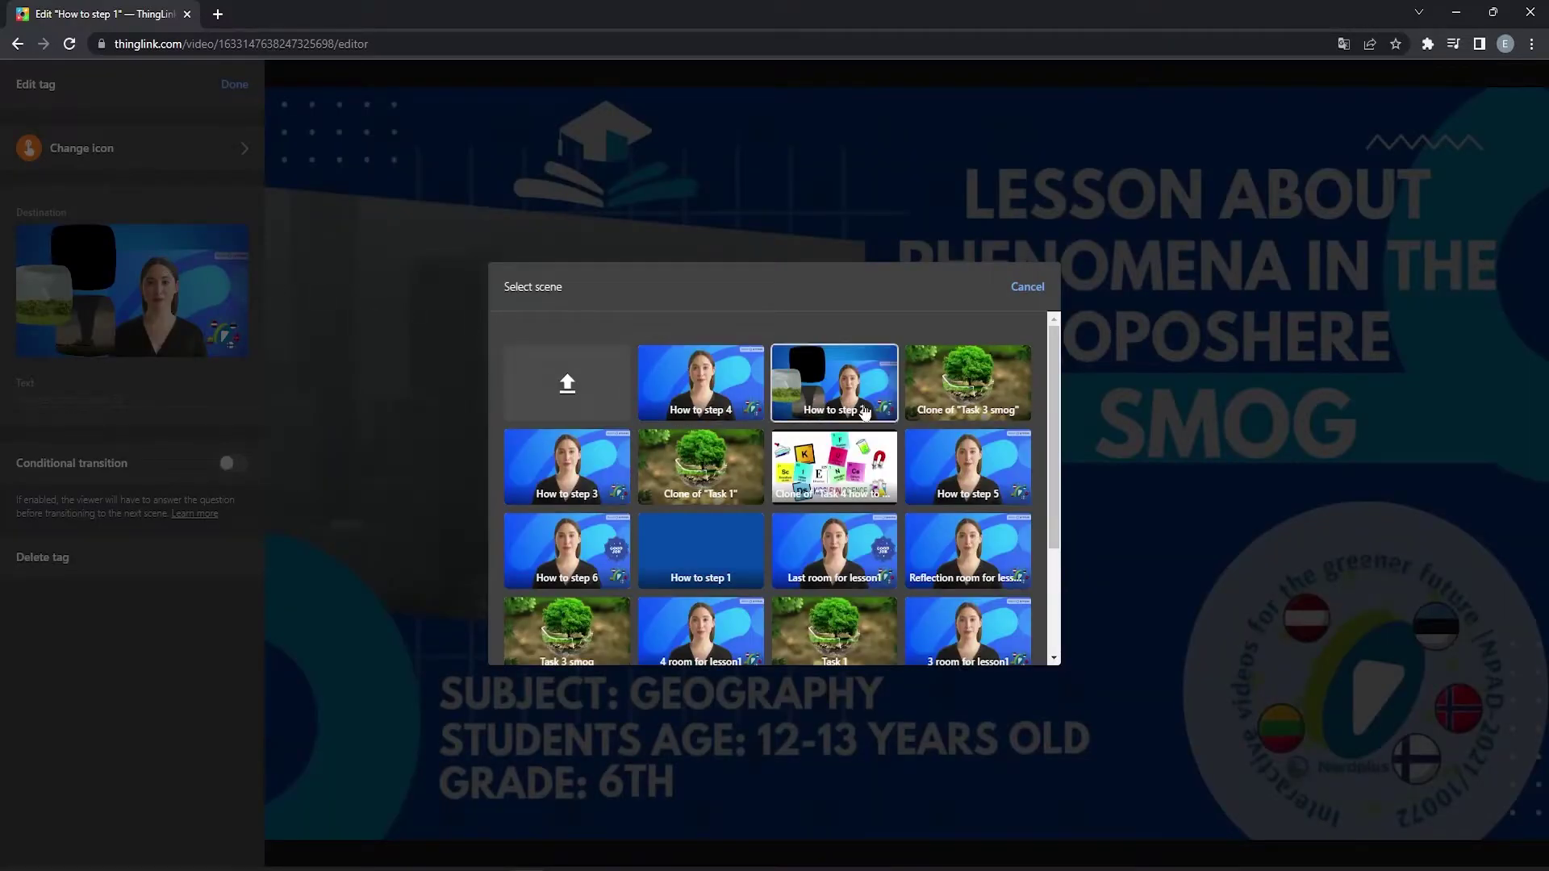
click(864, 413)
click(153, 145)
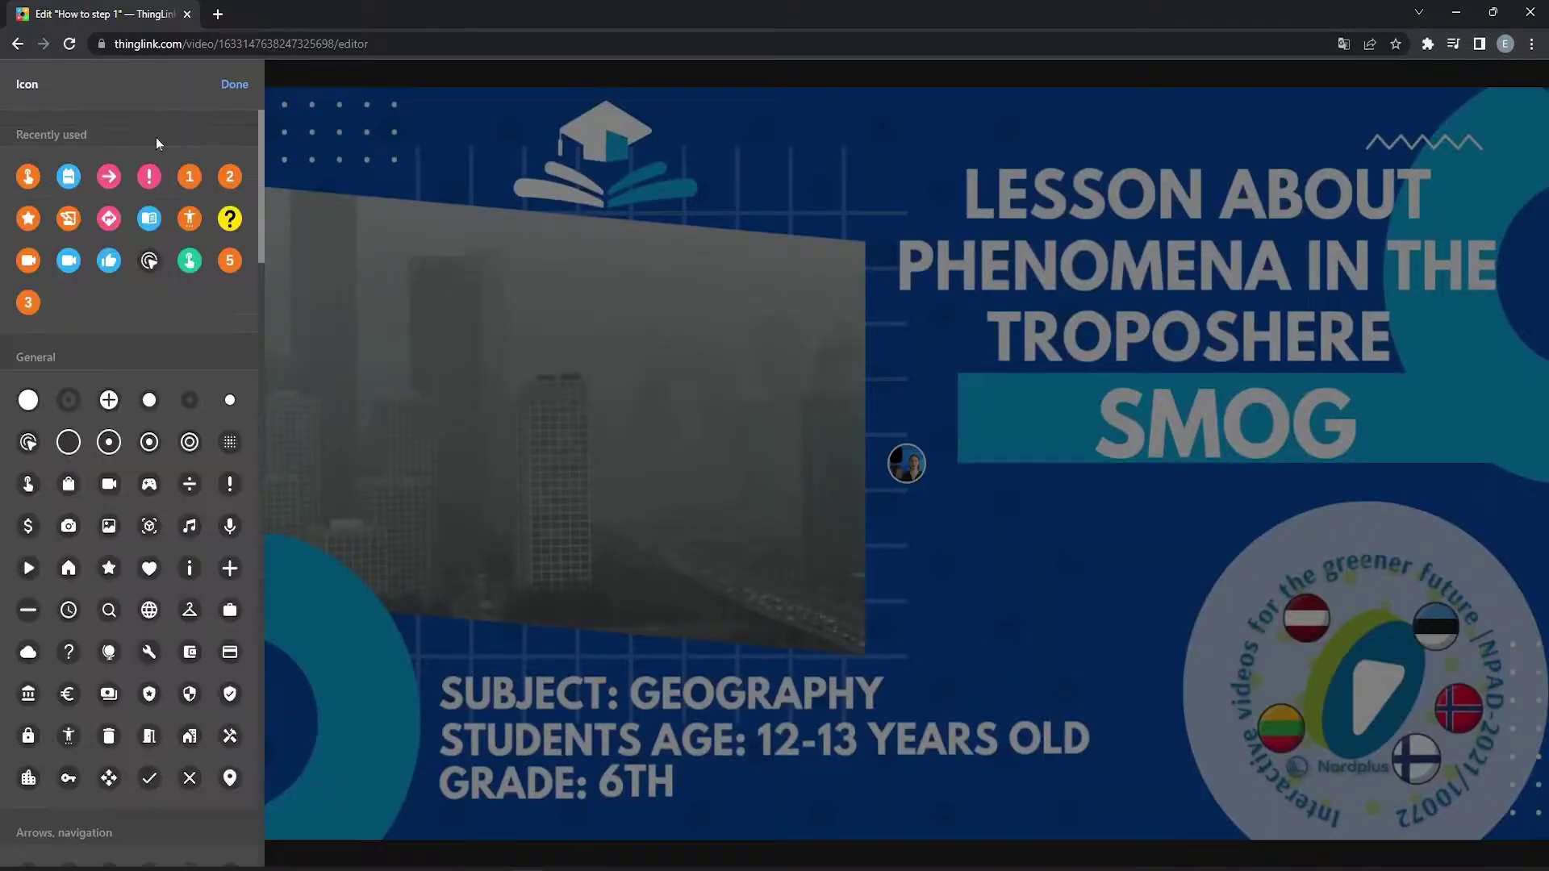
click(113, 187)
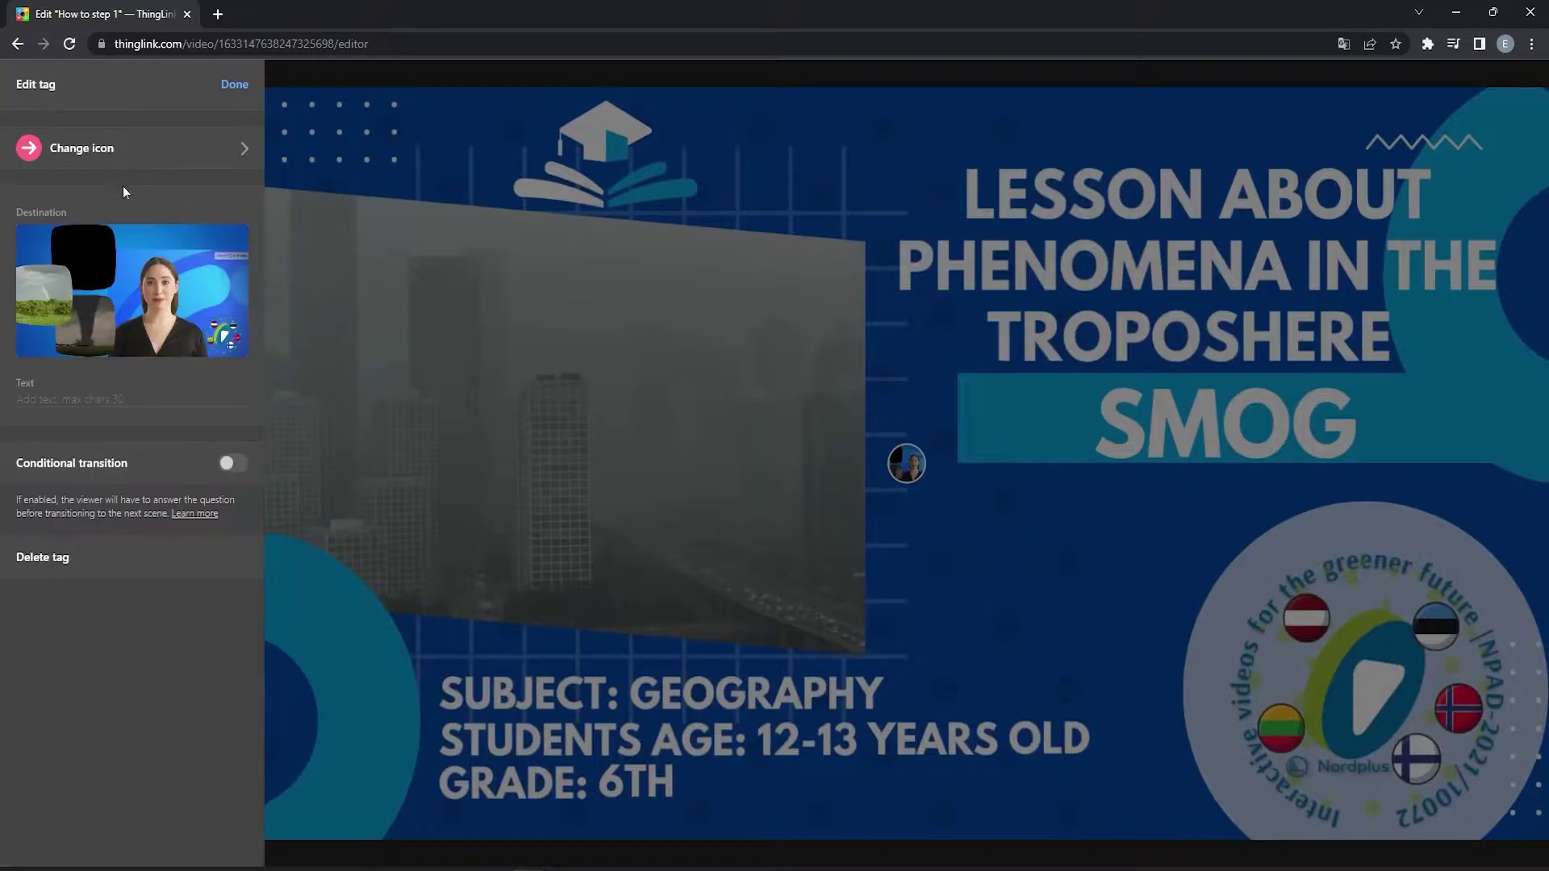
- Move the tour tag to the right, make it appear from 00:22, mute the video, and exit the editor
click(238, 83)
drag(905, 463, 1446, 463)
drag(1188, 825, 1366, 831)
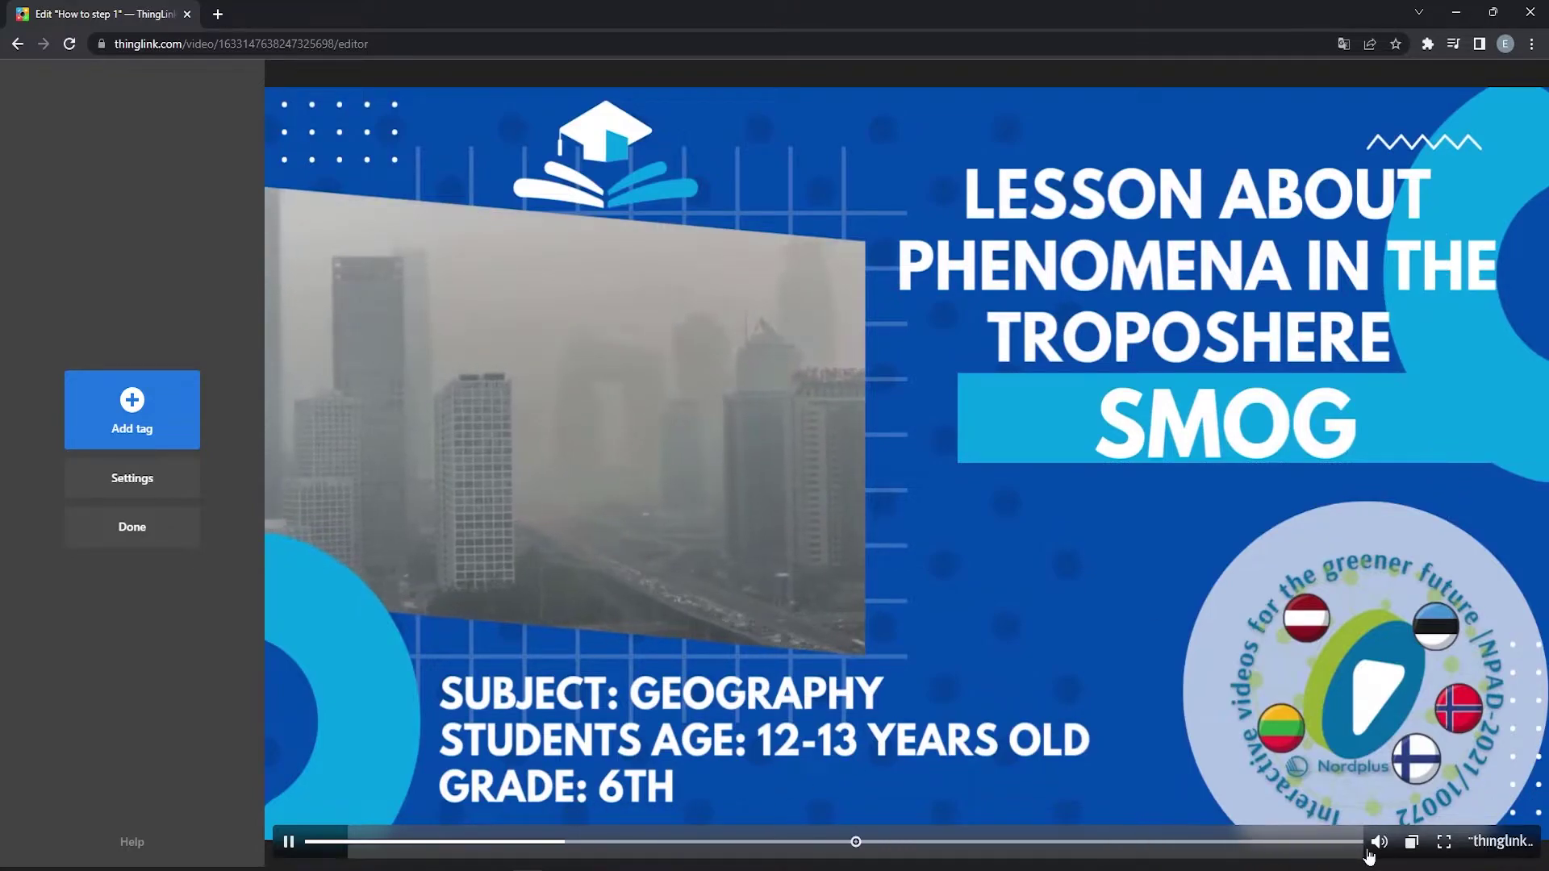
drag(346, 842, 1242, 841)
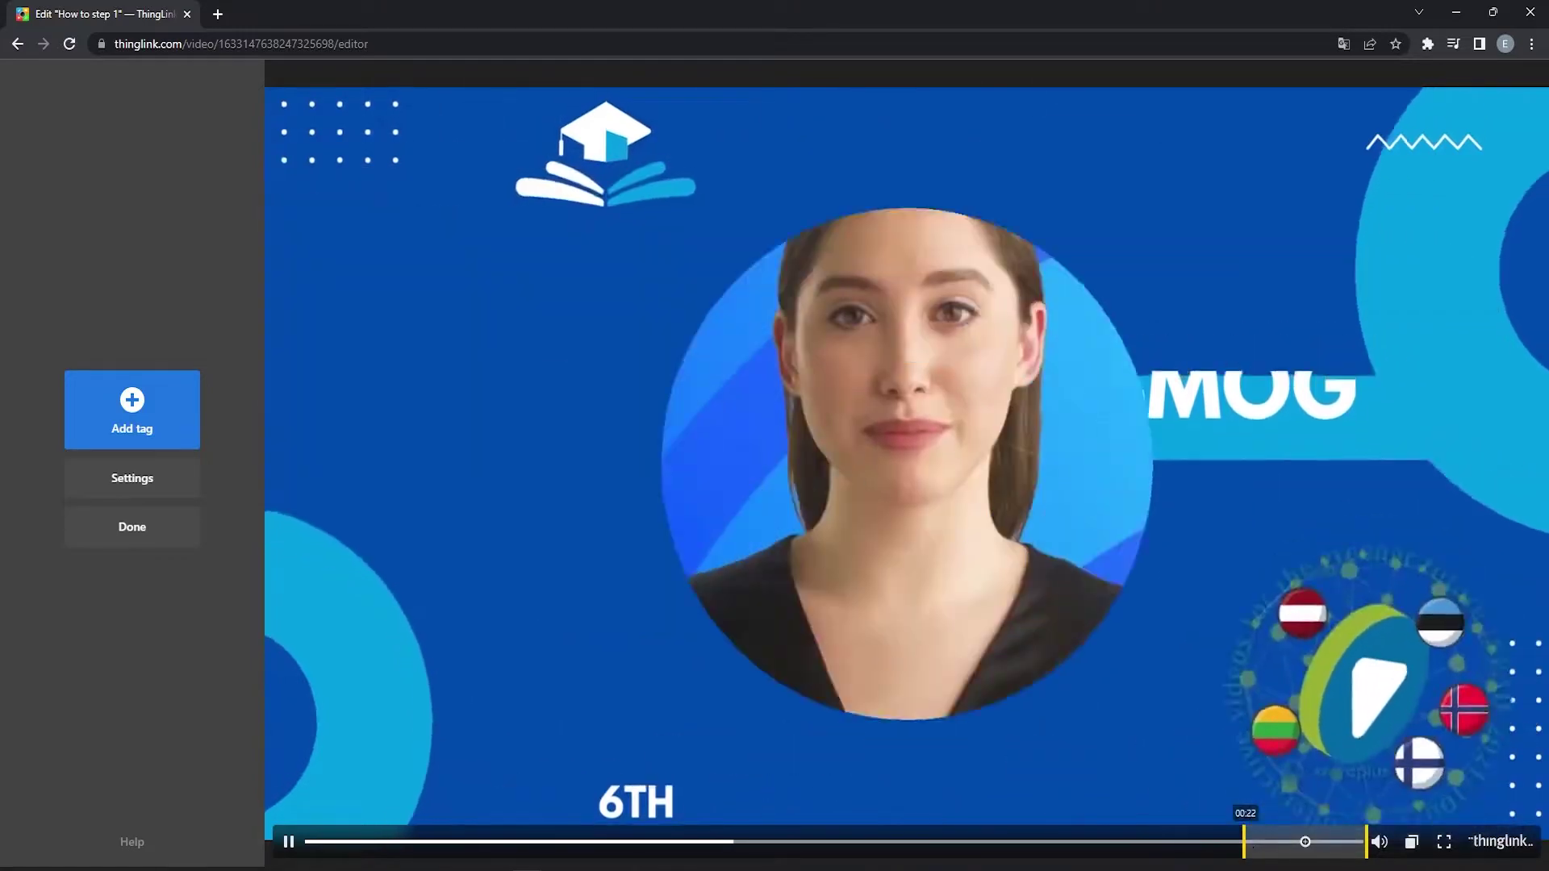
key(m)
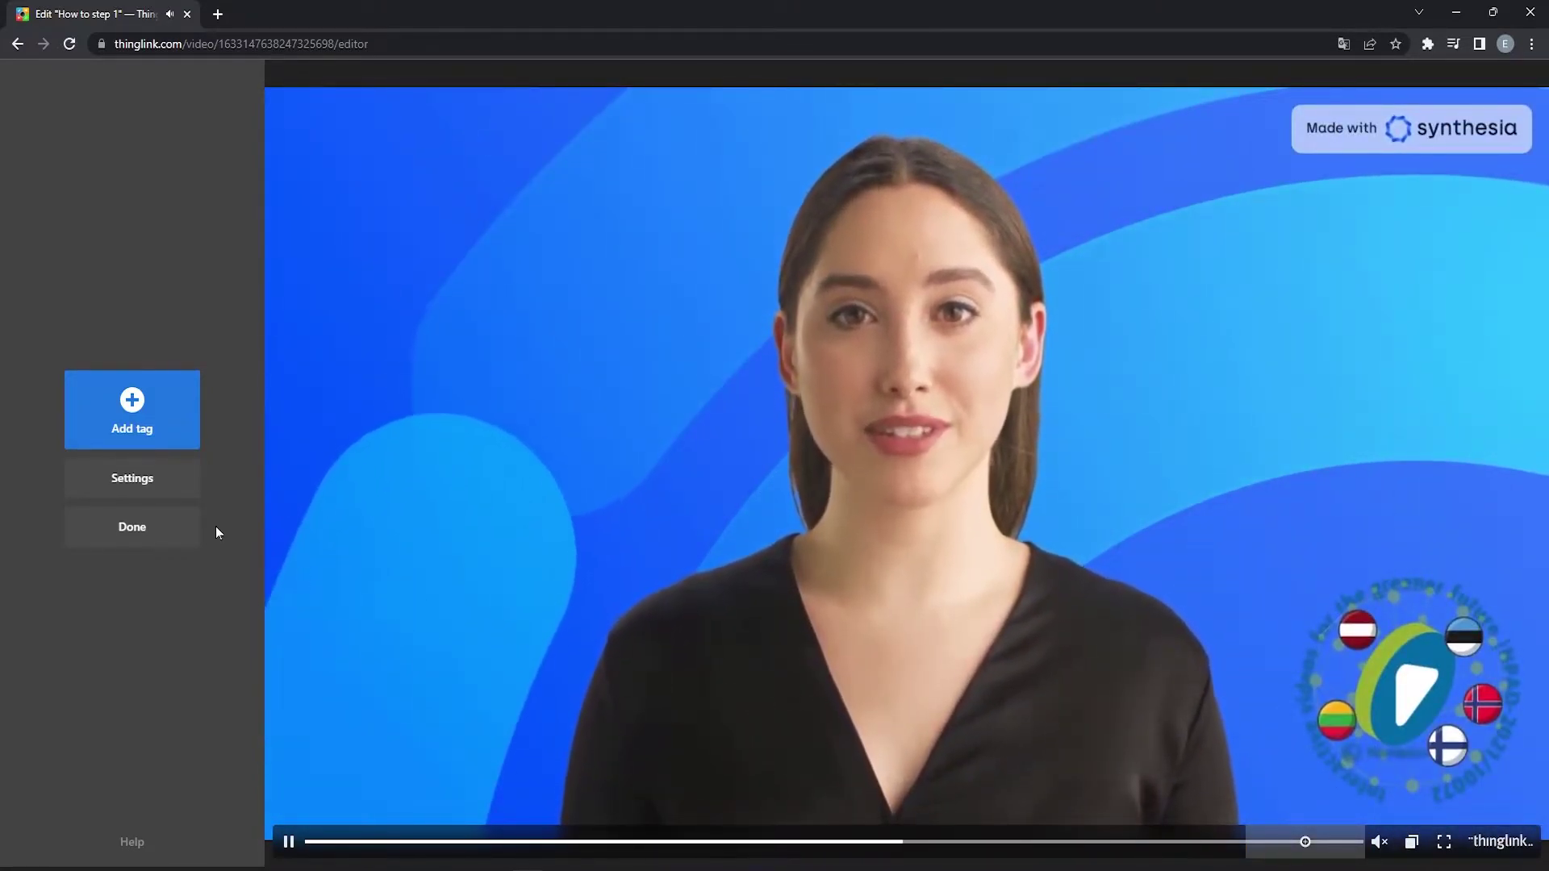
click(159, 528)
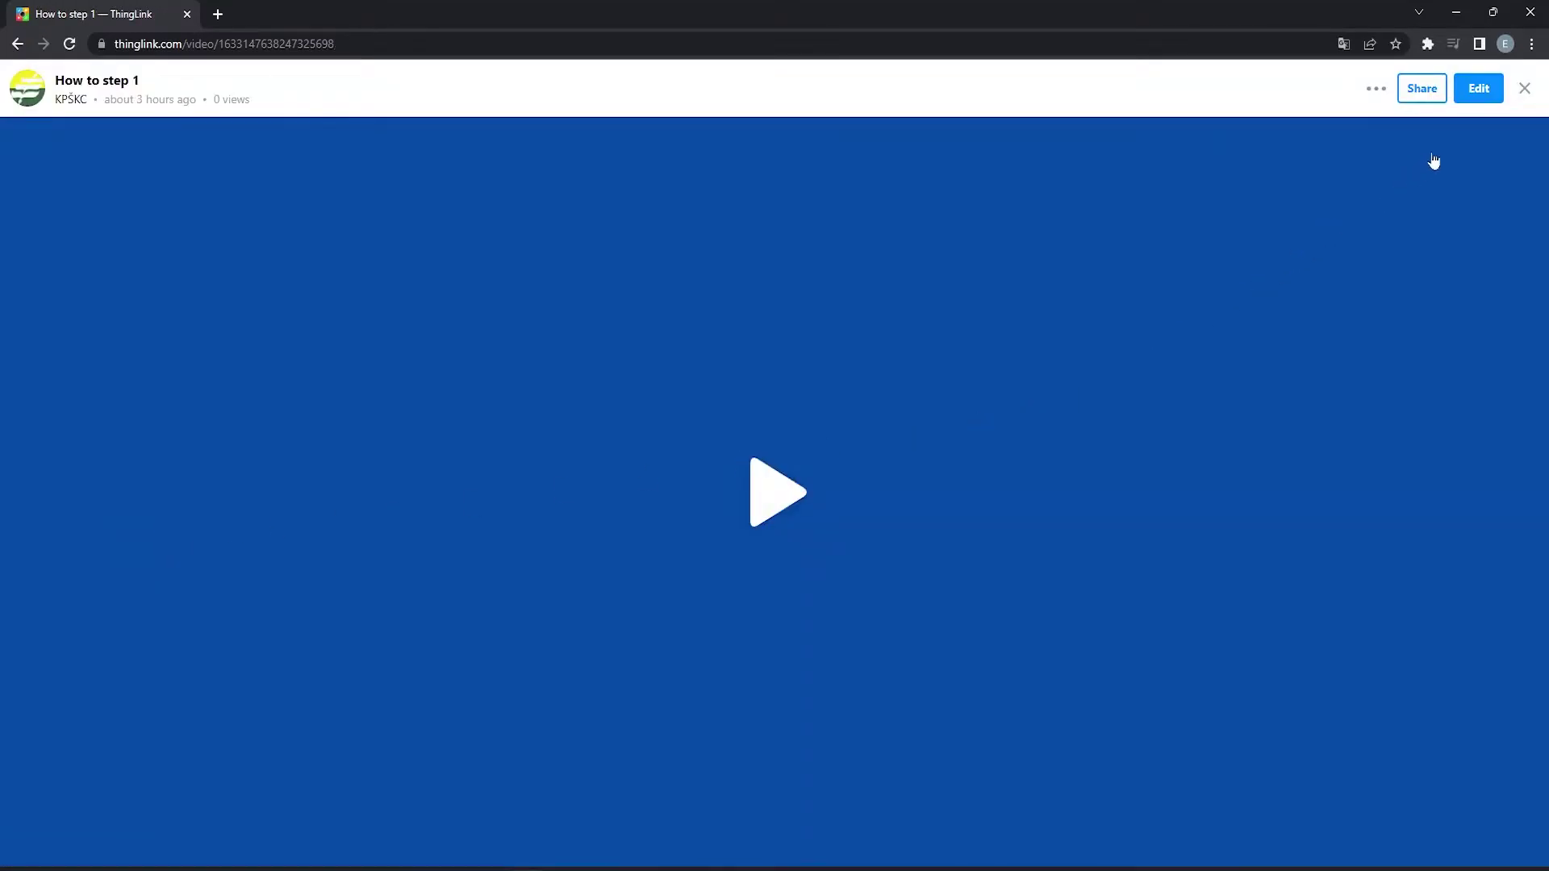
- Open How to step 2 and add a tour tag leading to How to step 3
click(1523, 89)
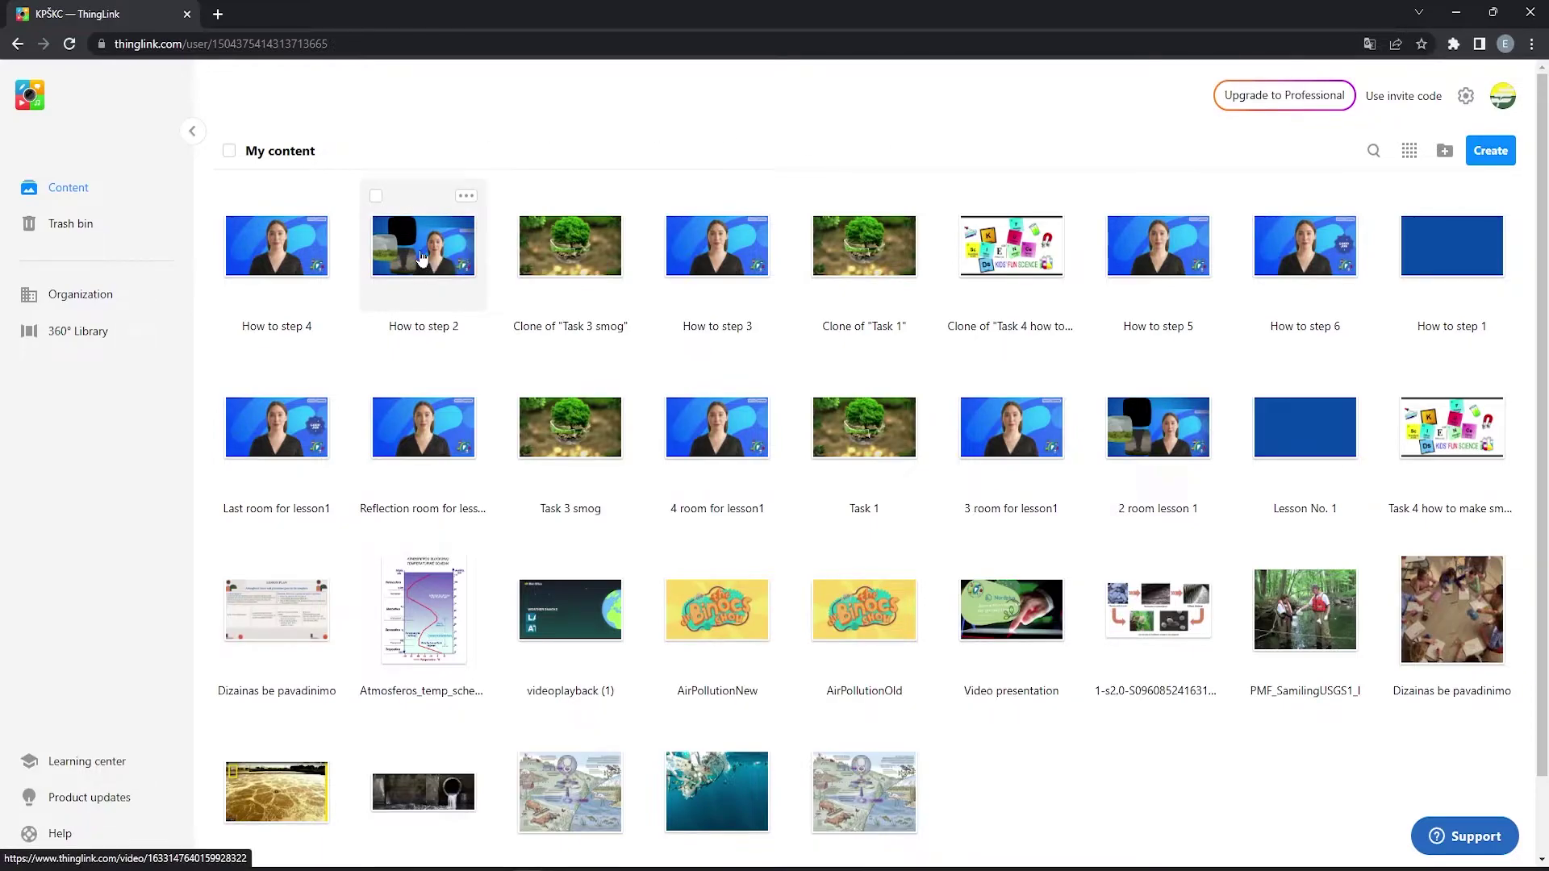
click(420, 258)
click(1479, 88)
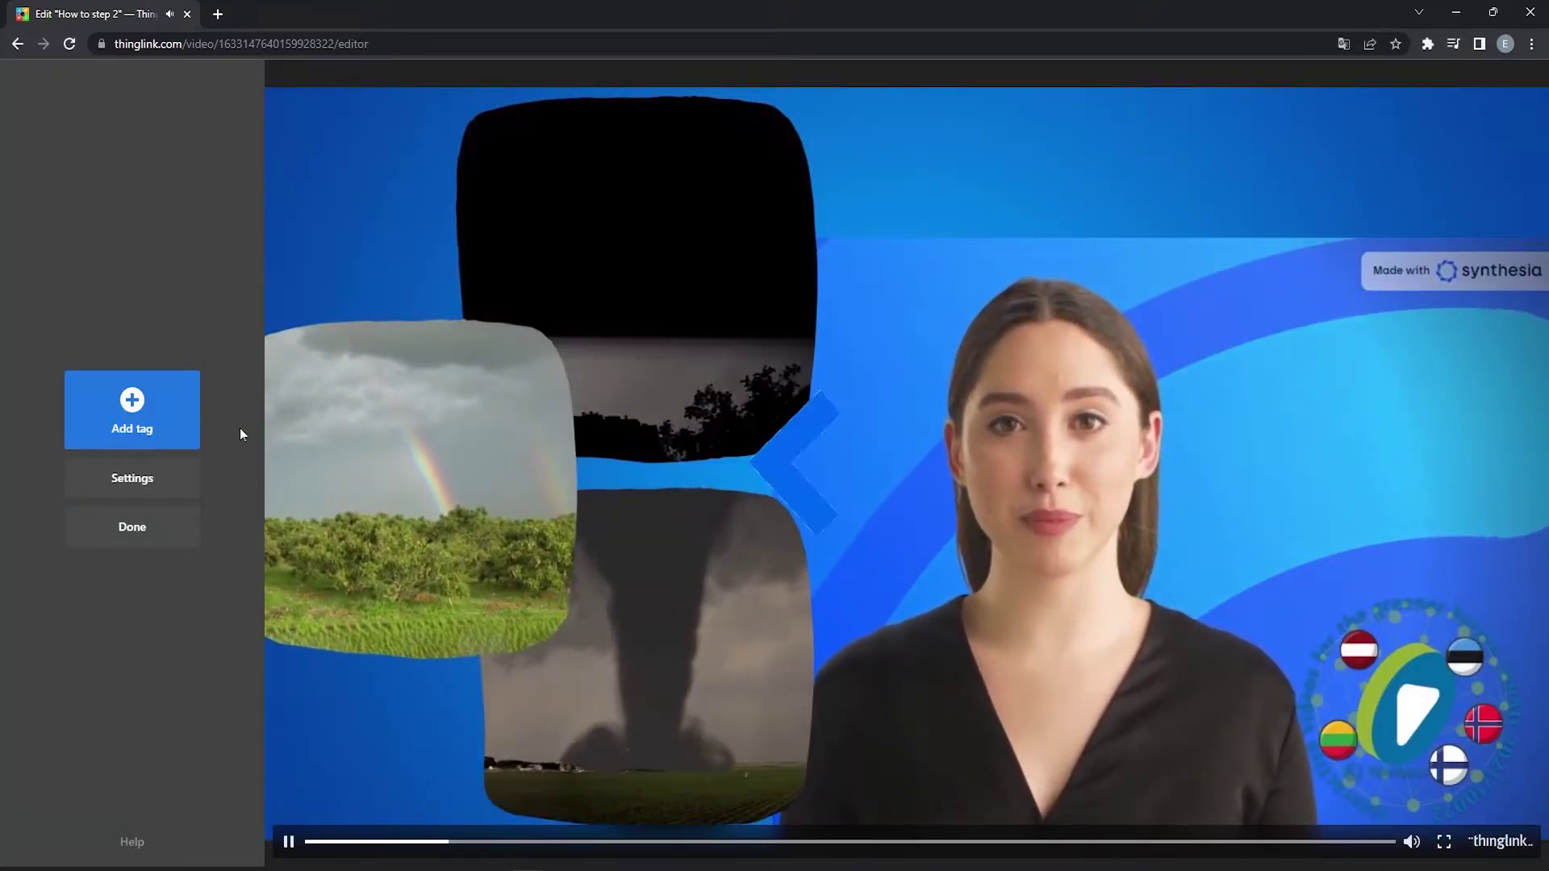
click(135, 418)
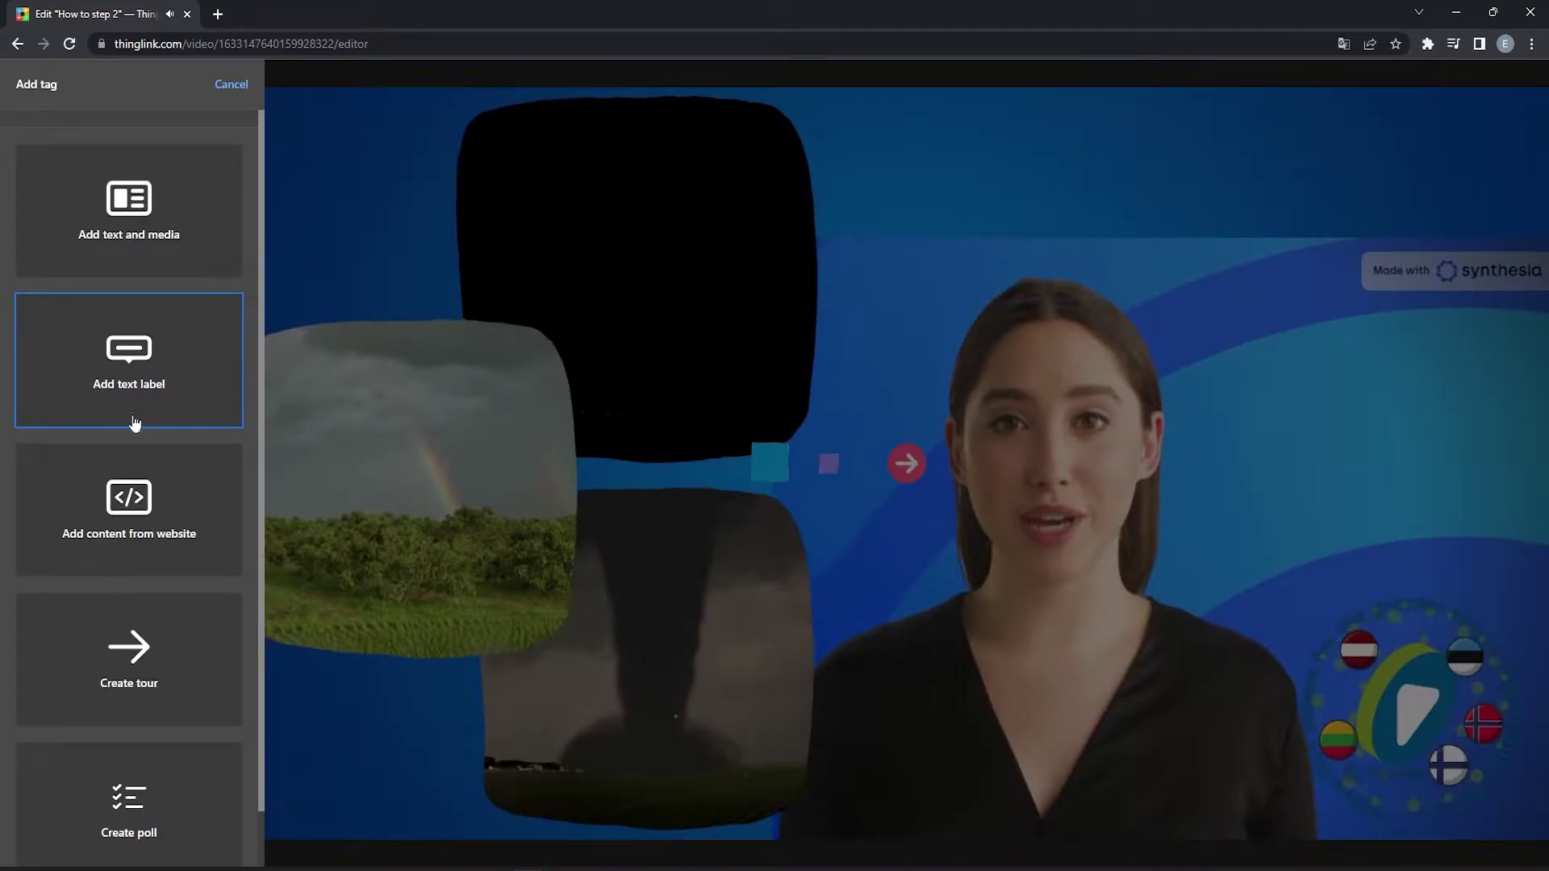
click(177, 690)
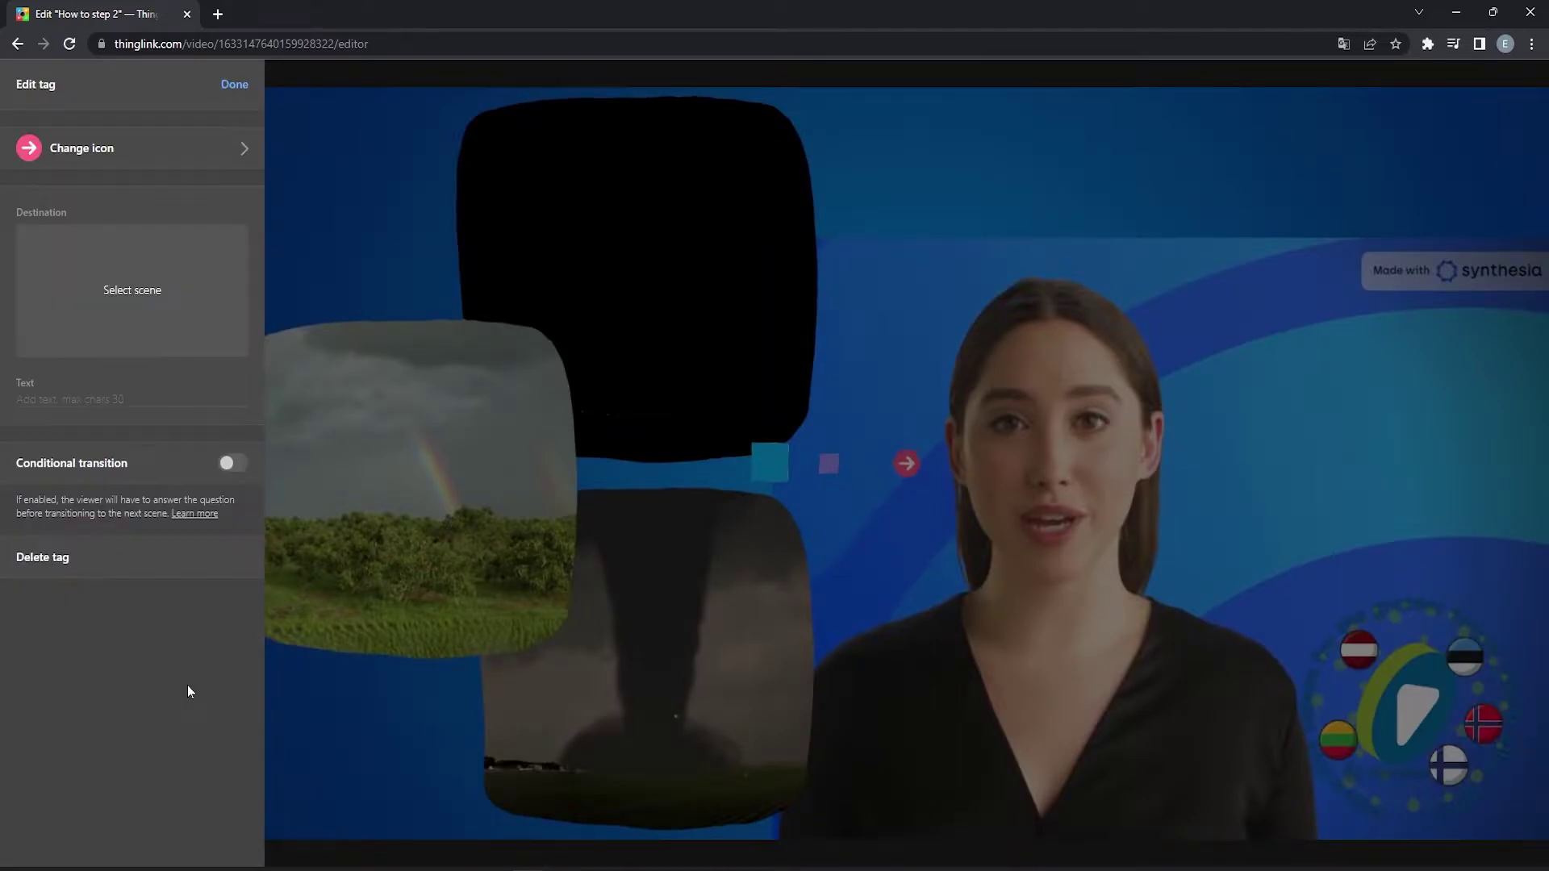
click(141, 281)
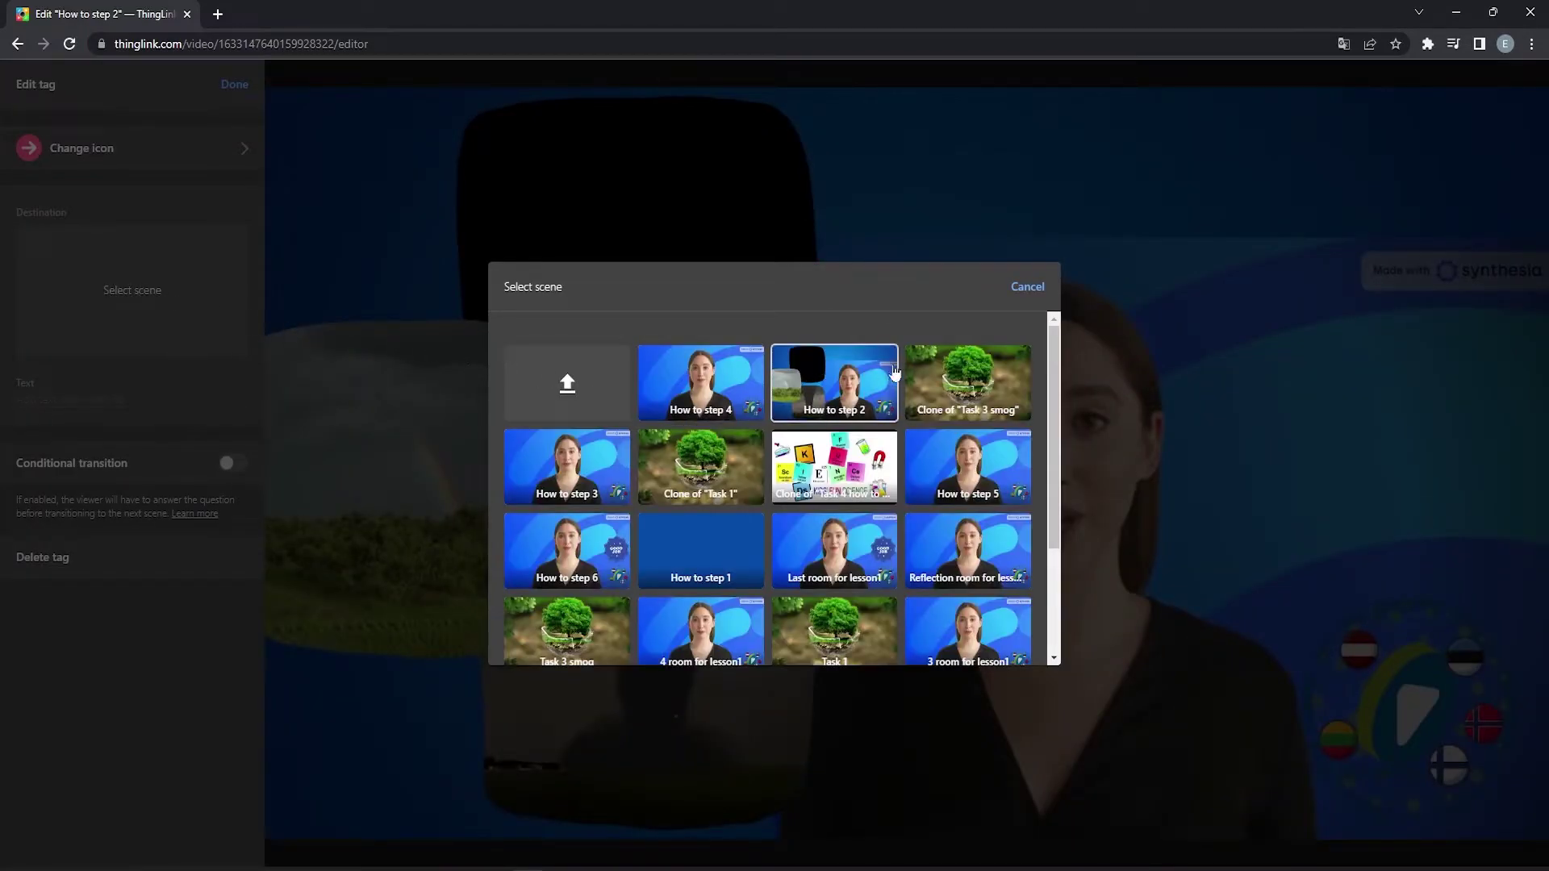
click(592, 483)
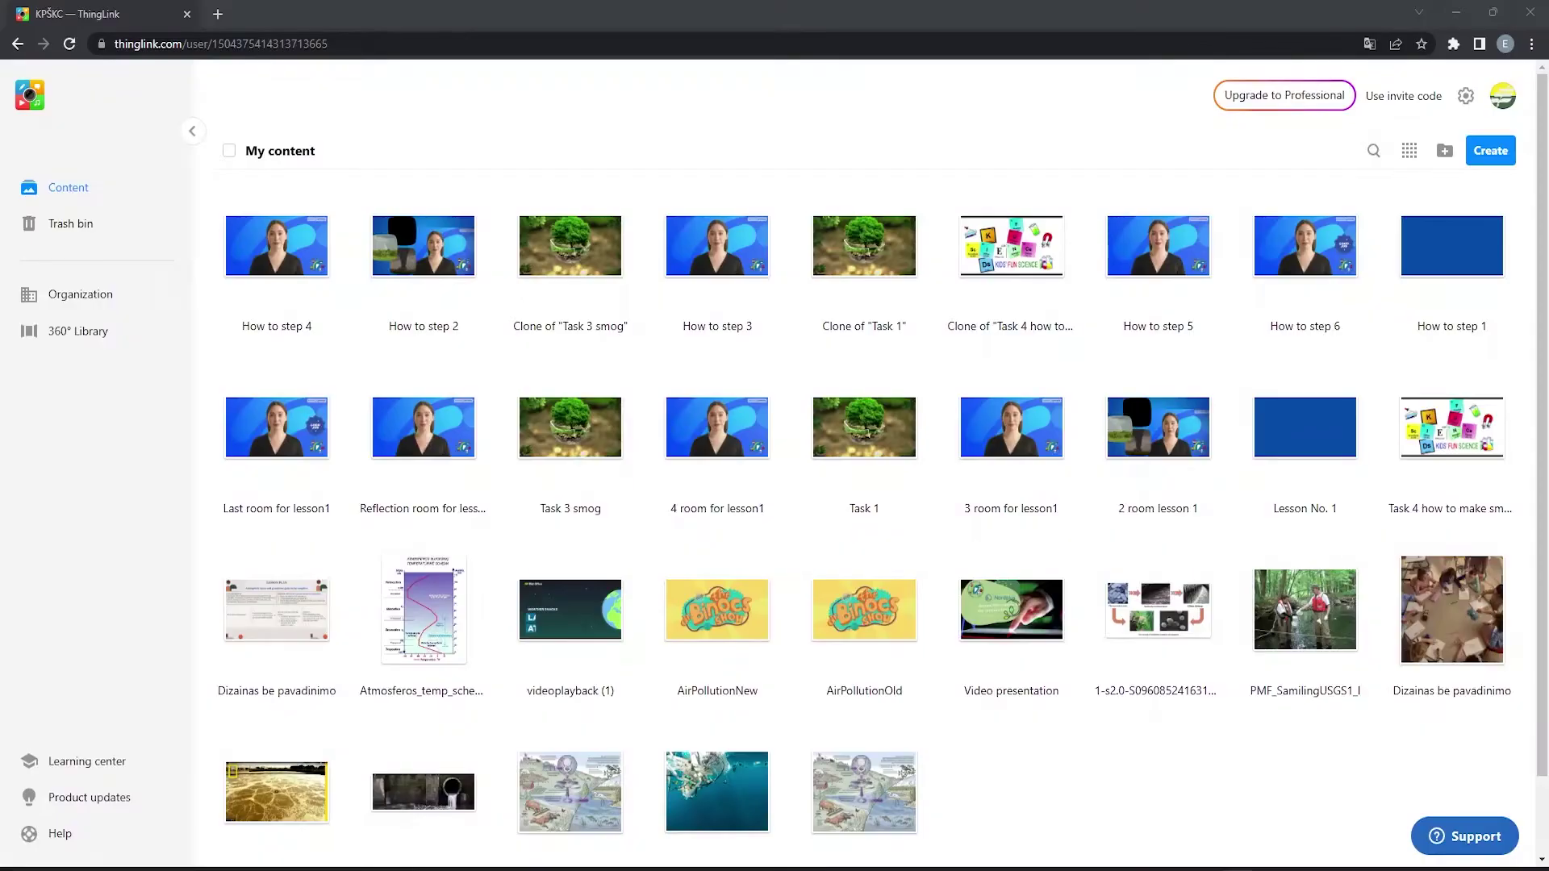
- In How to step 3, add an embed tag with the pasted video card link
click(747, 258)
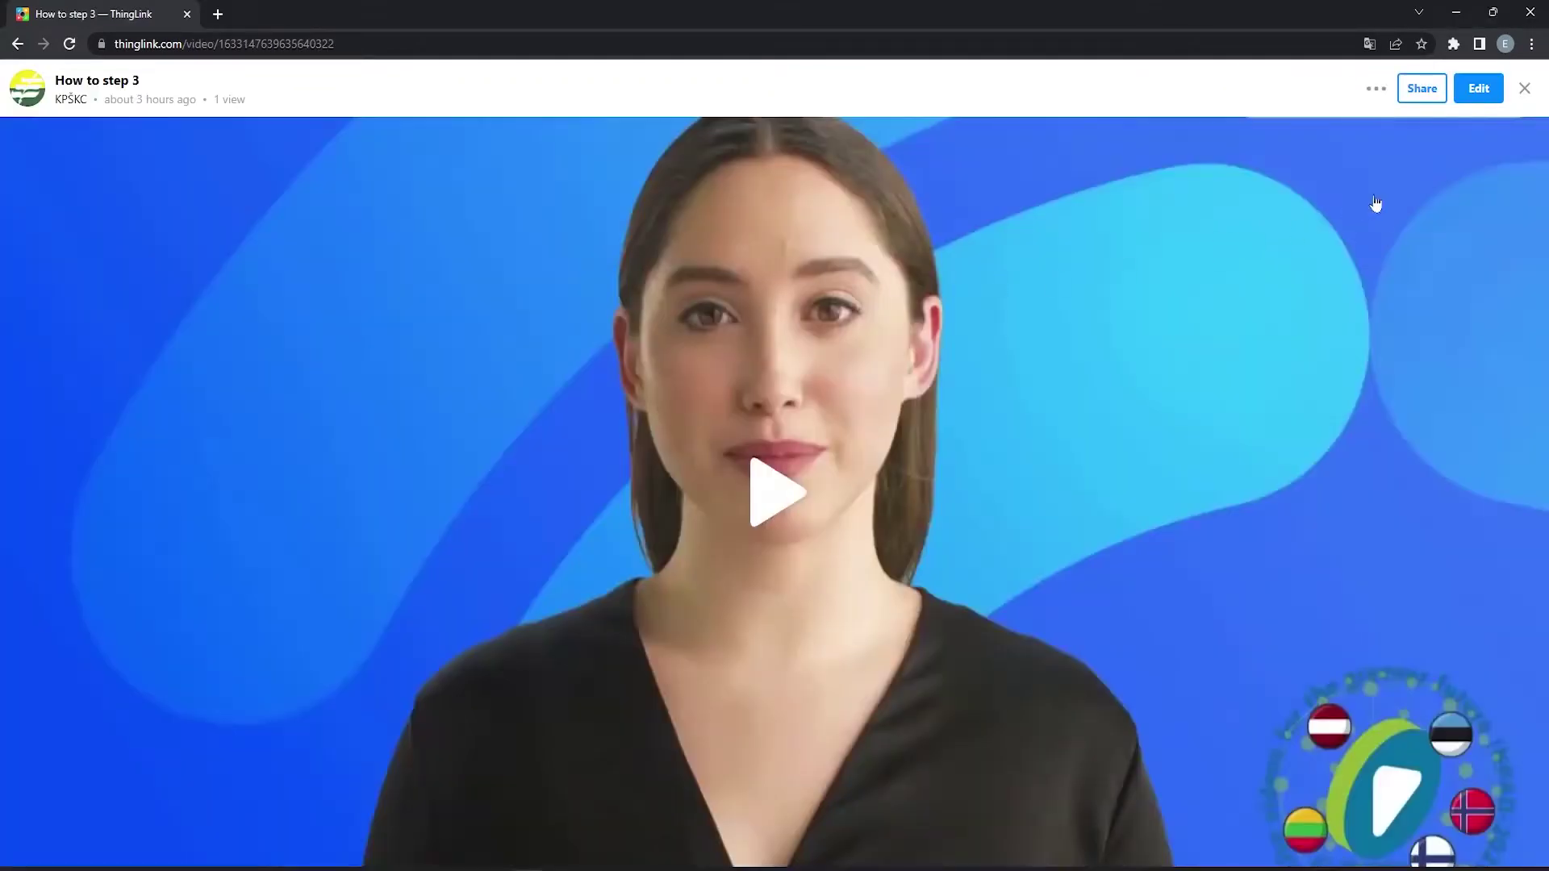
click(1499, 98)
click(190, 404)
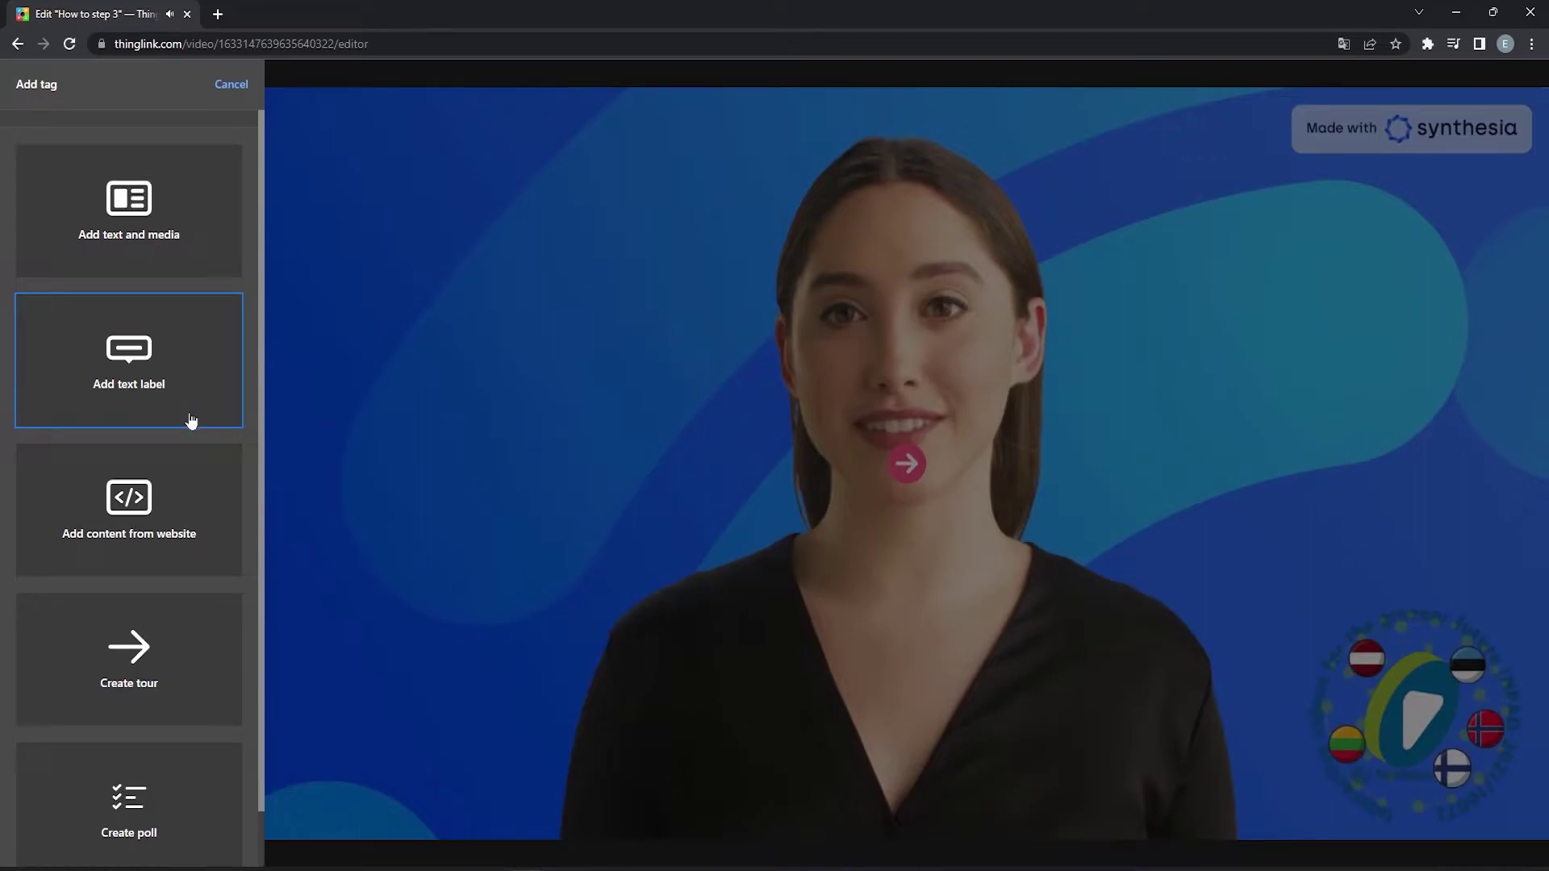
click(177, 507)
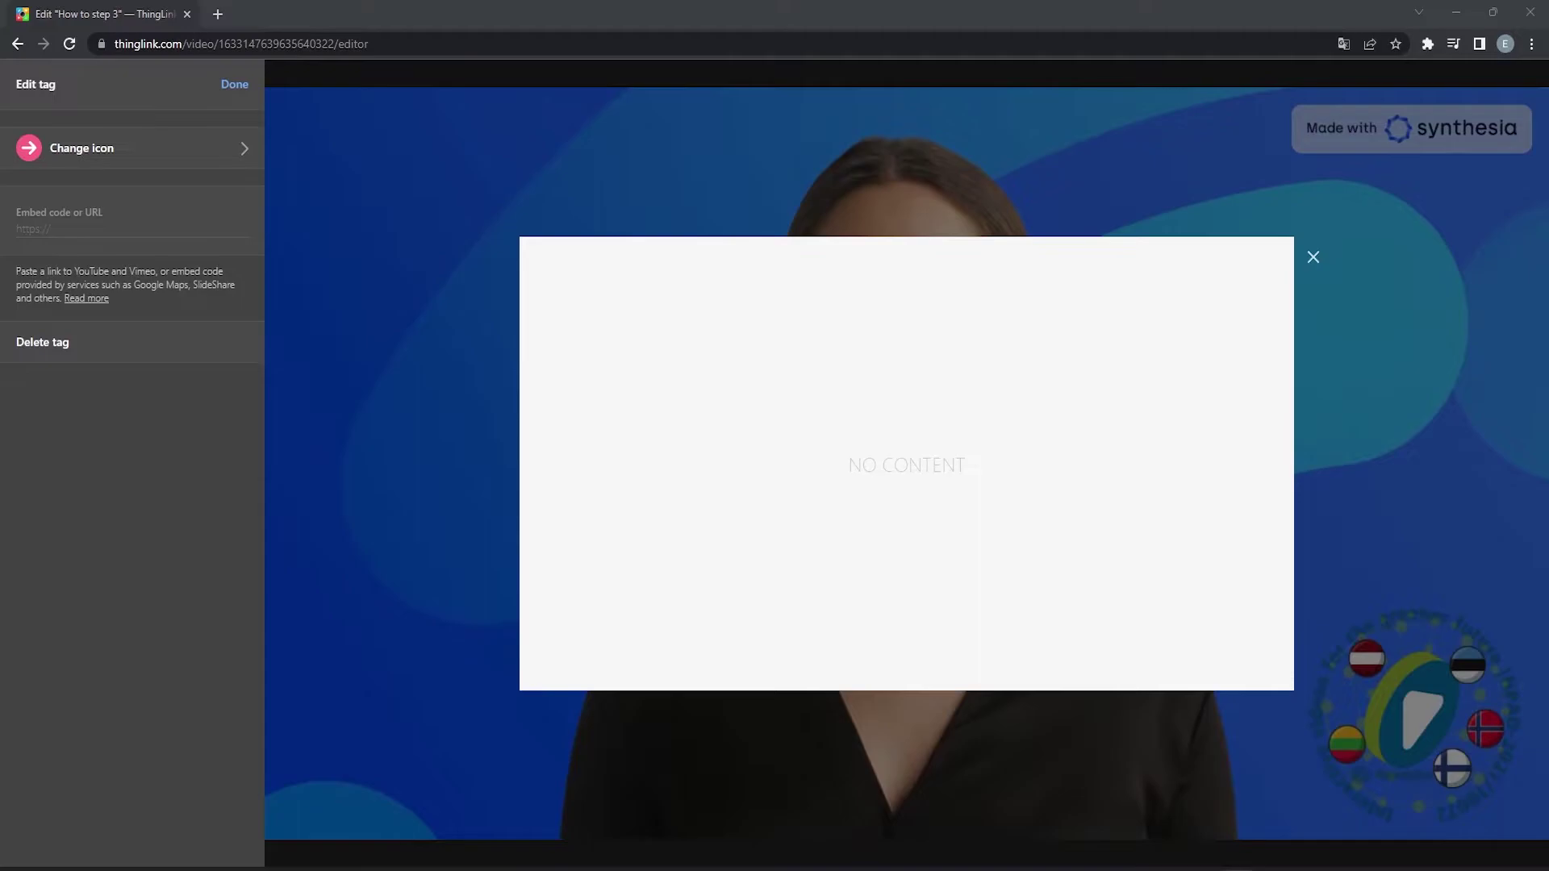
click(129, 229)
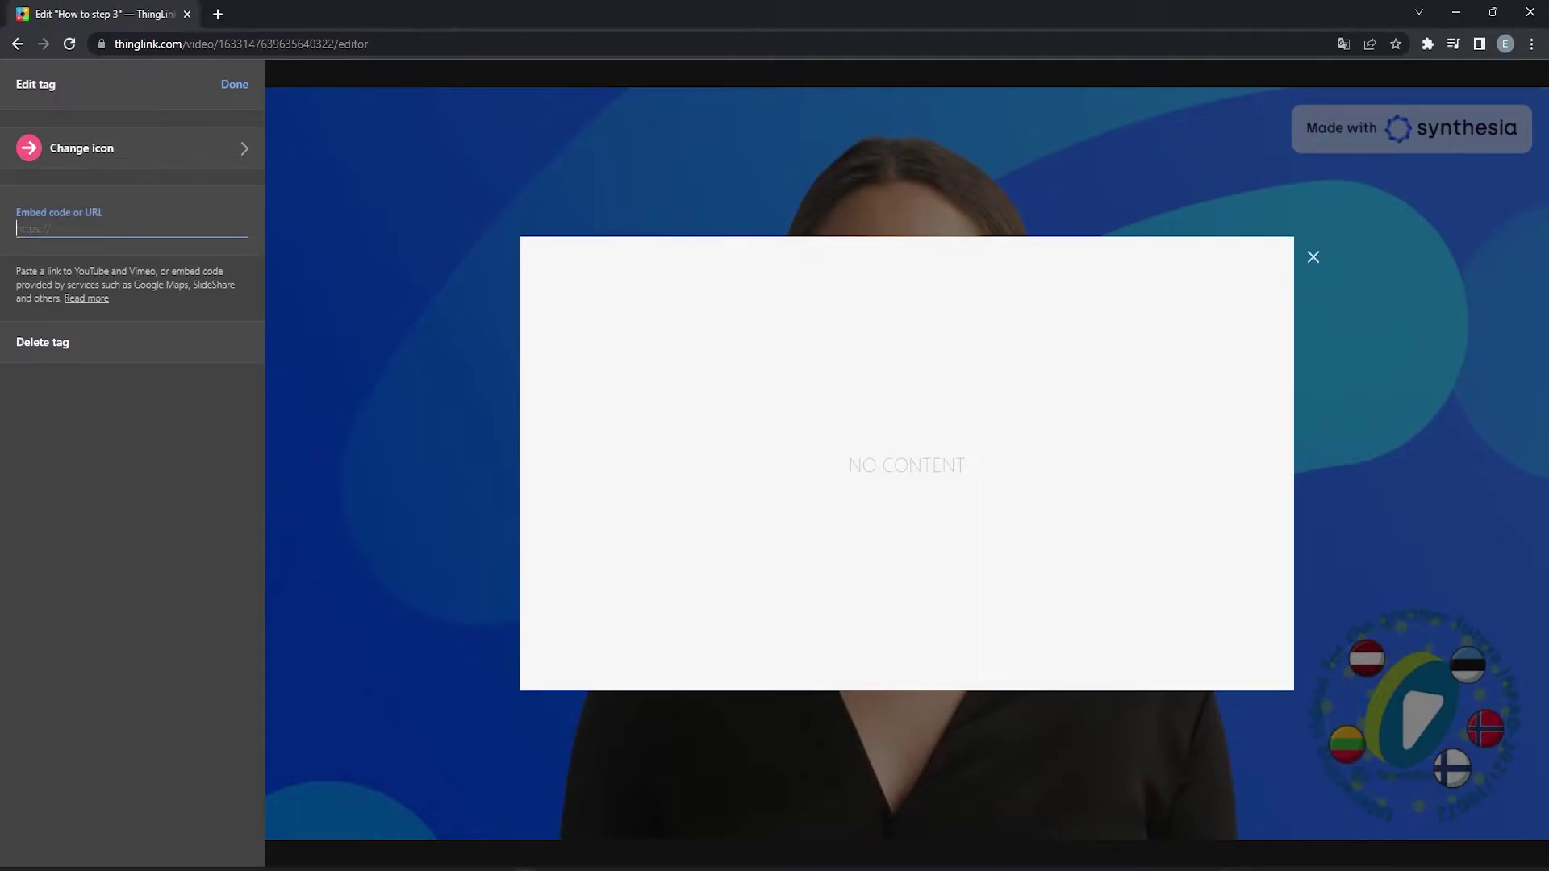
key(ctrl+v)
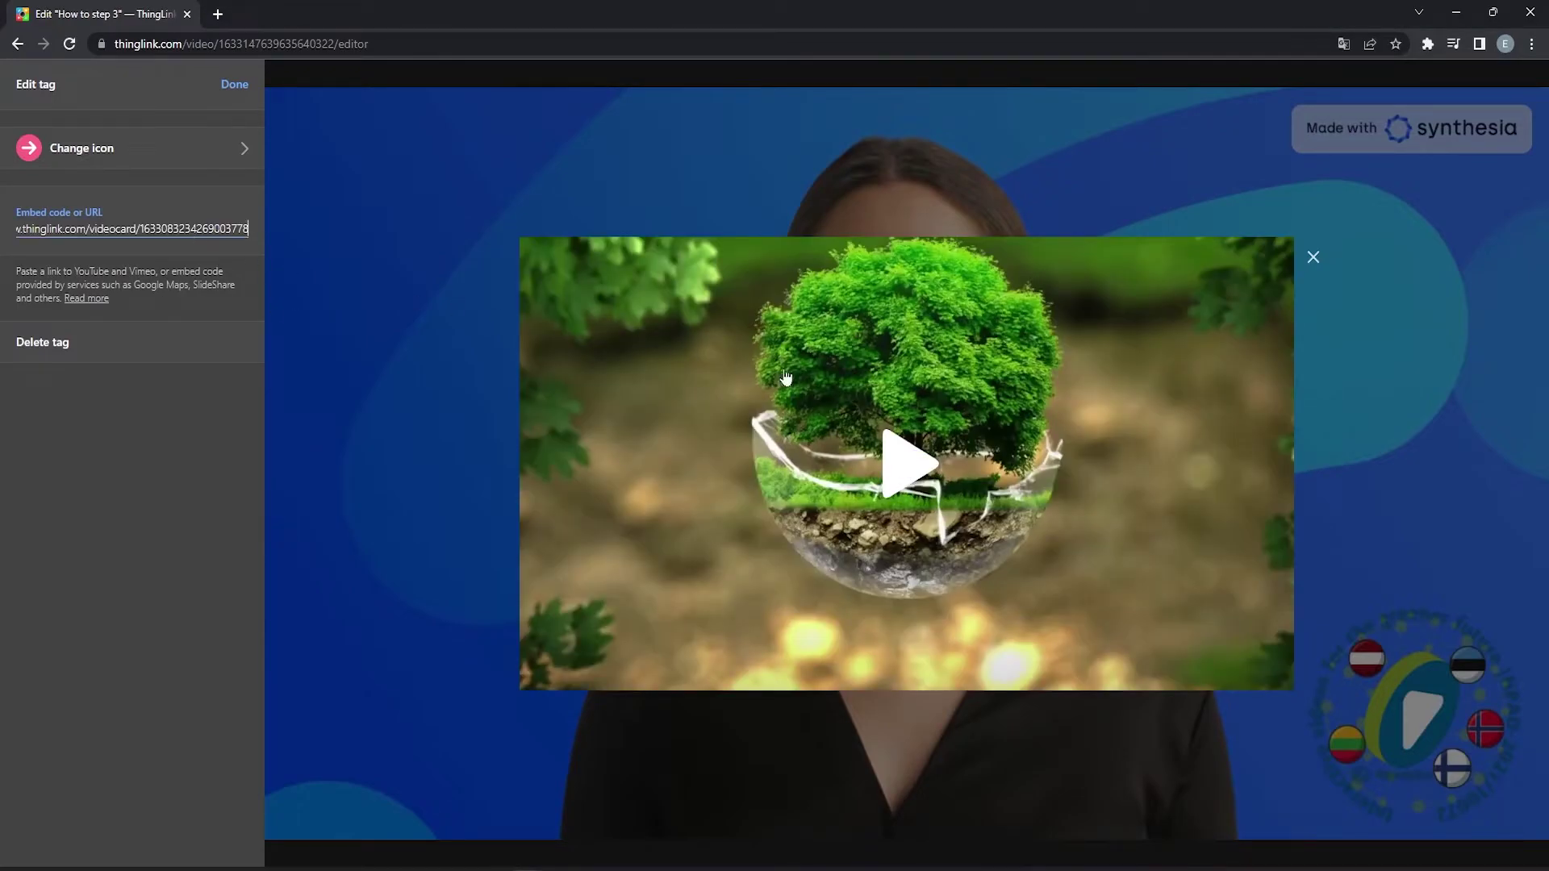
click(913, 462)
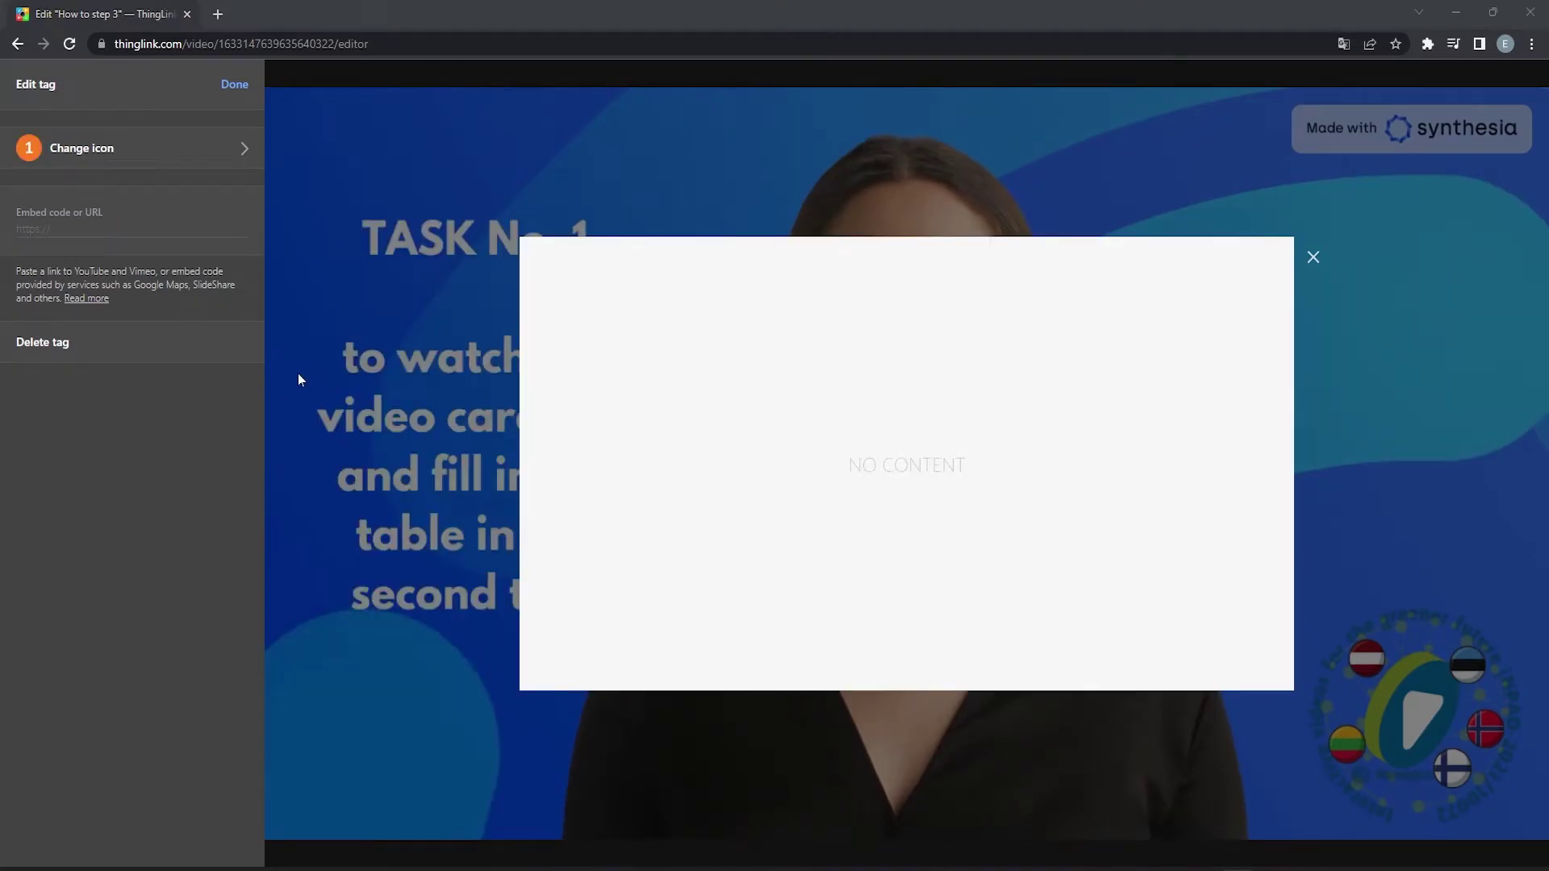
- Embed the Fill the table spreadsheet in a tag with the numbered 2 icon, and reposition it
click(129, 229)
key(ctrl+v)
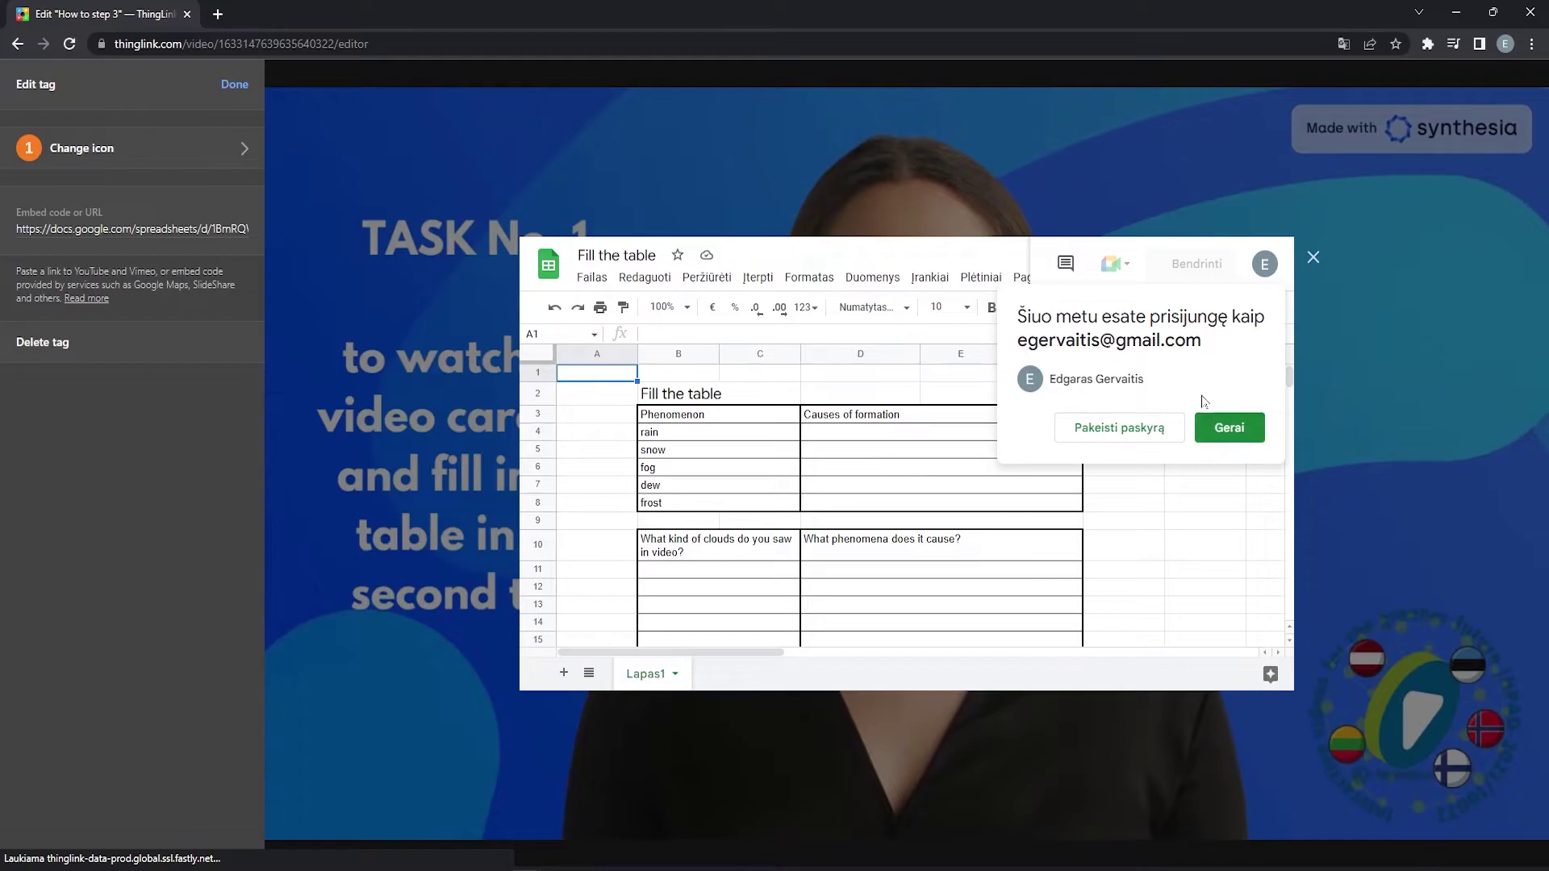
click(1229, 427)
click(916, 452)
scroll(924, 484, down, 2)
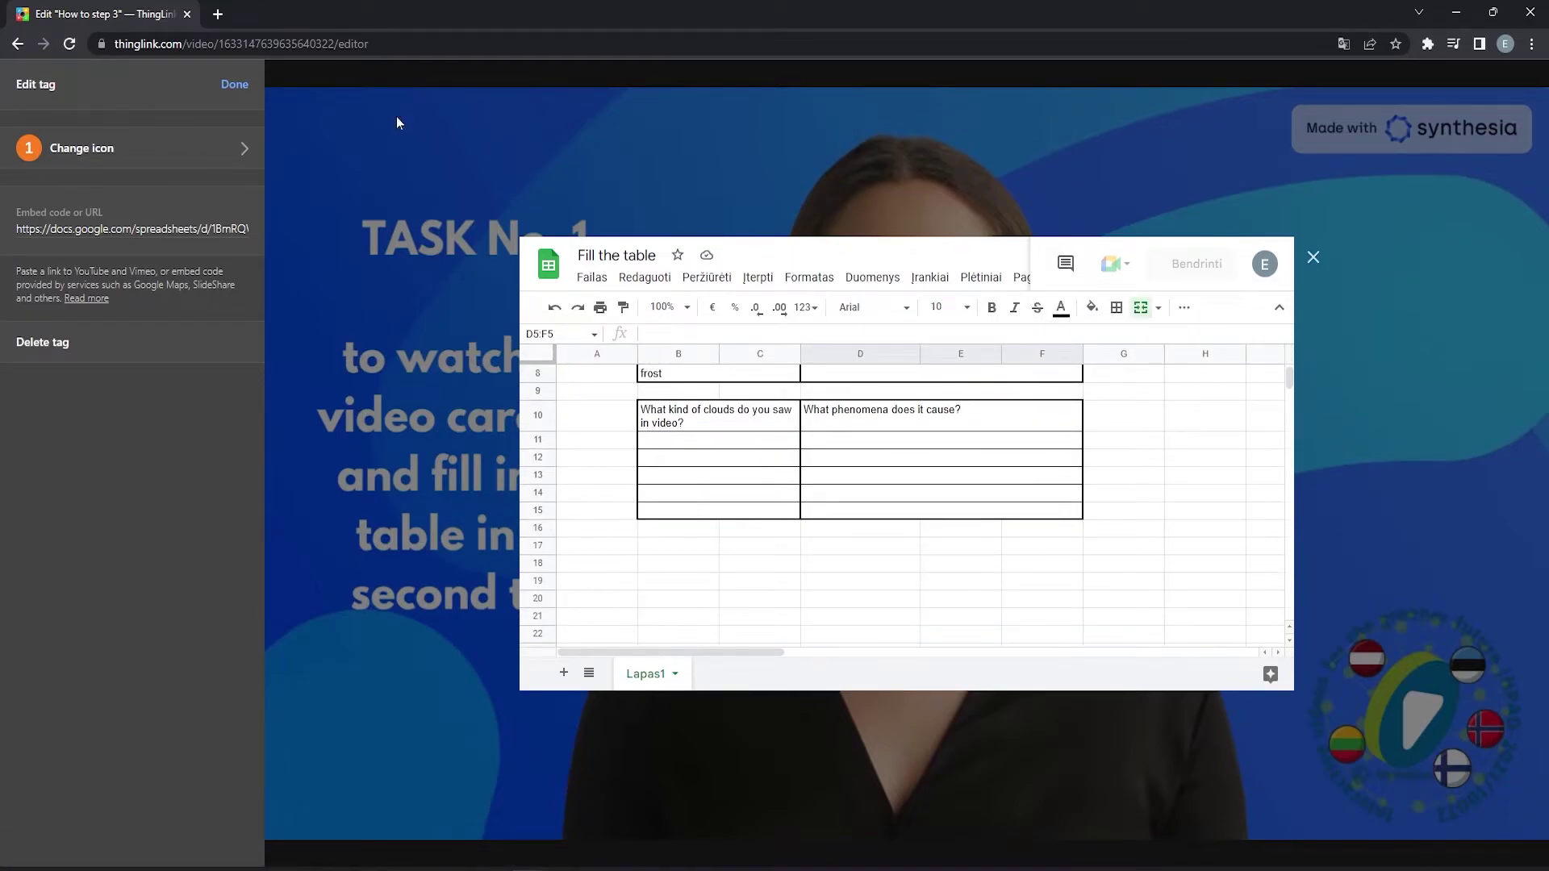
click(151, 153)
click(65, 76)
click(234, 84)
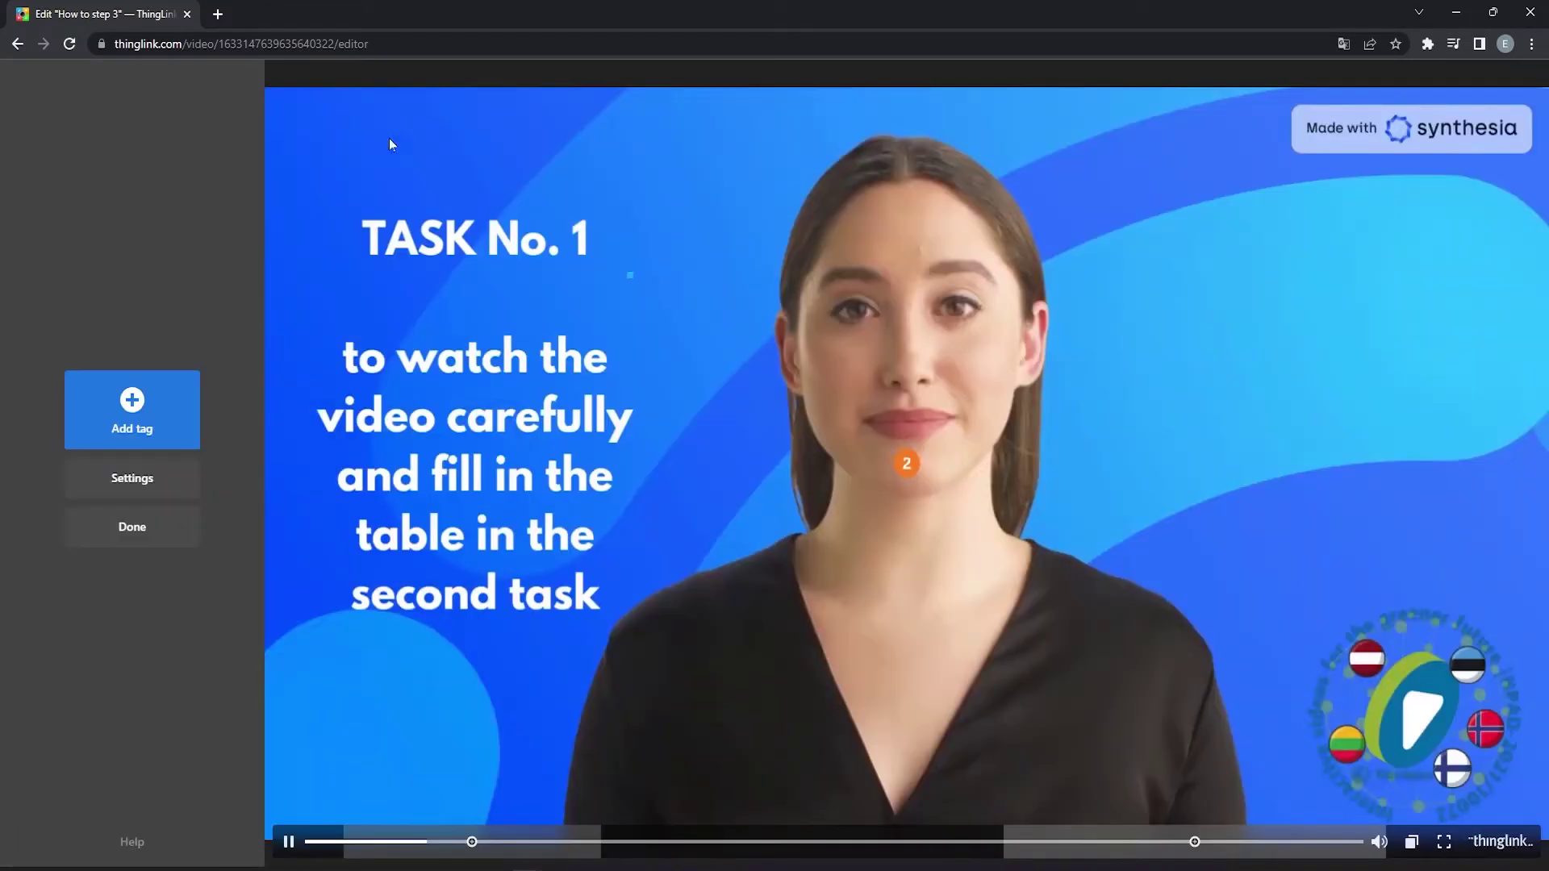
drag(922, 470, 1055, 417)
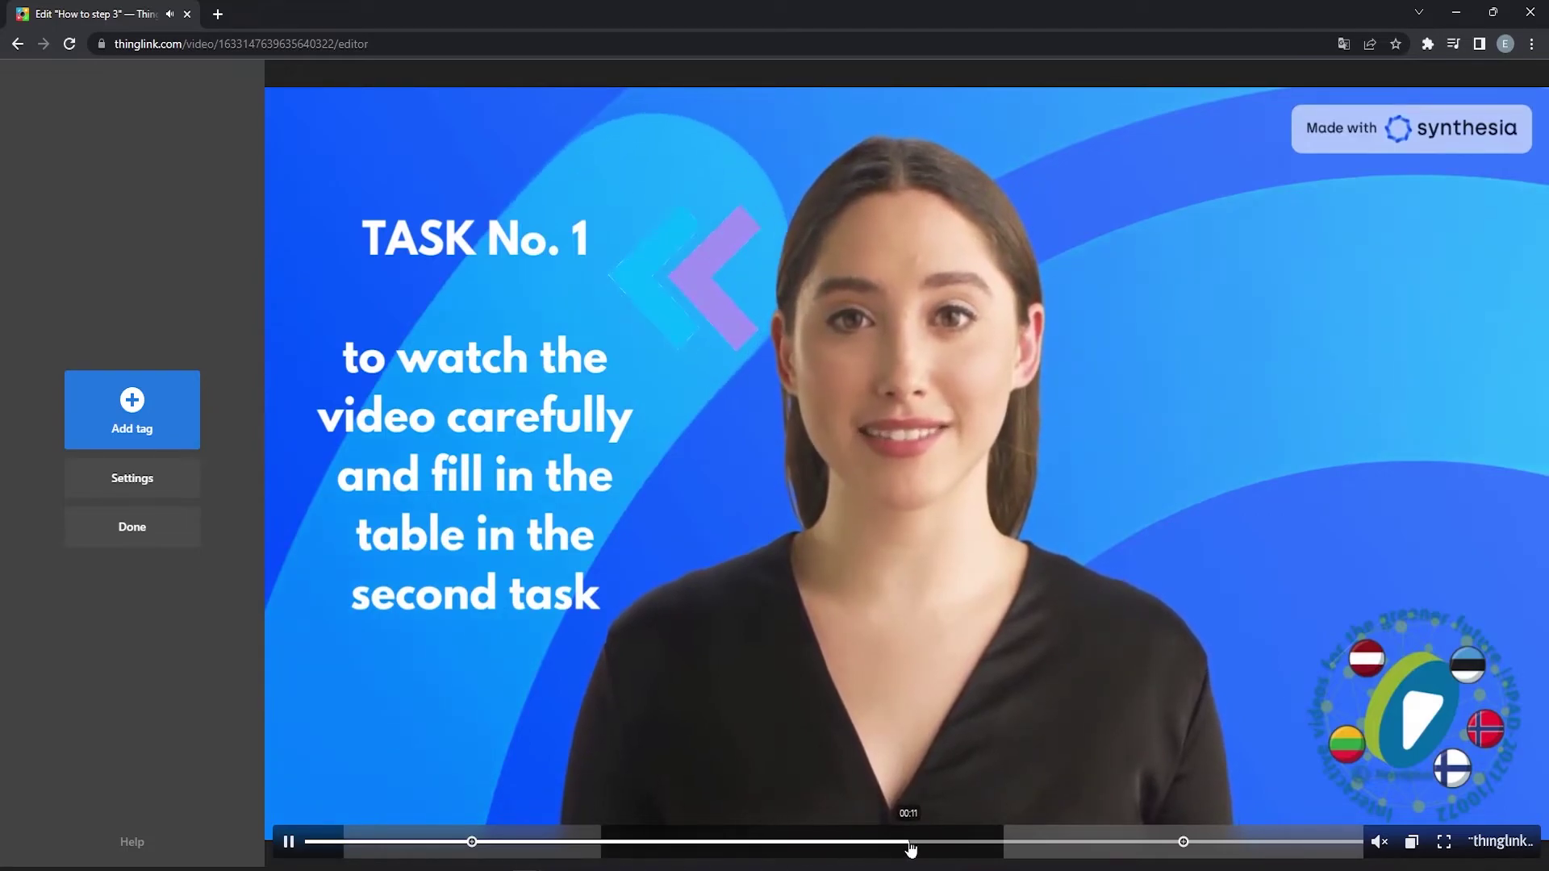
- Check the pink arrow tour tag on the Task 1 and Task 2 slide, then exit to the viewer
click(909, 843)
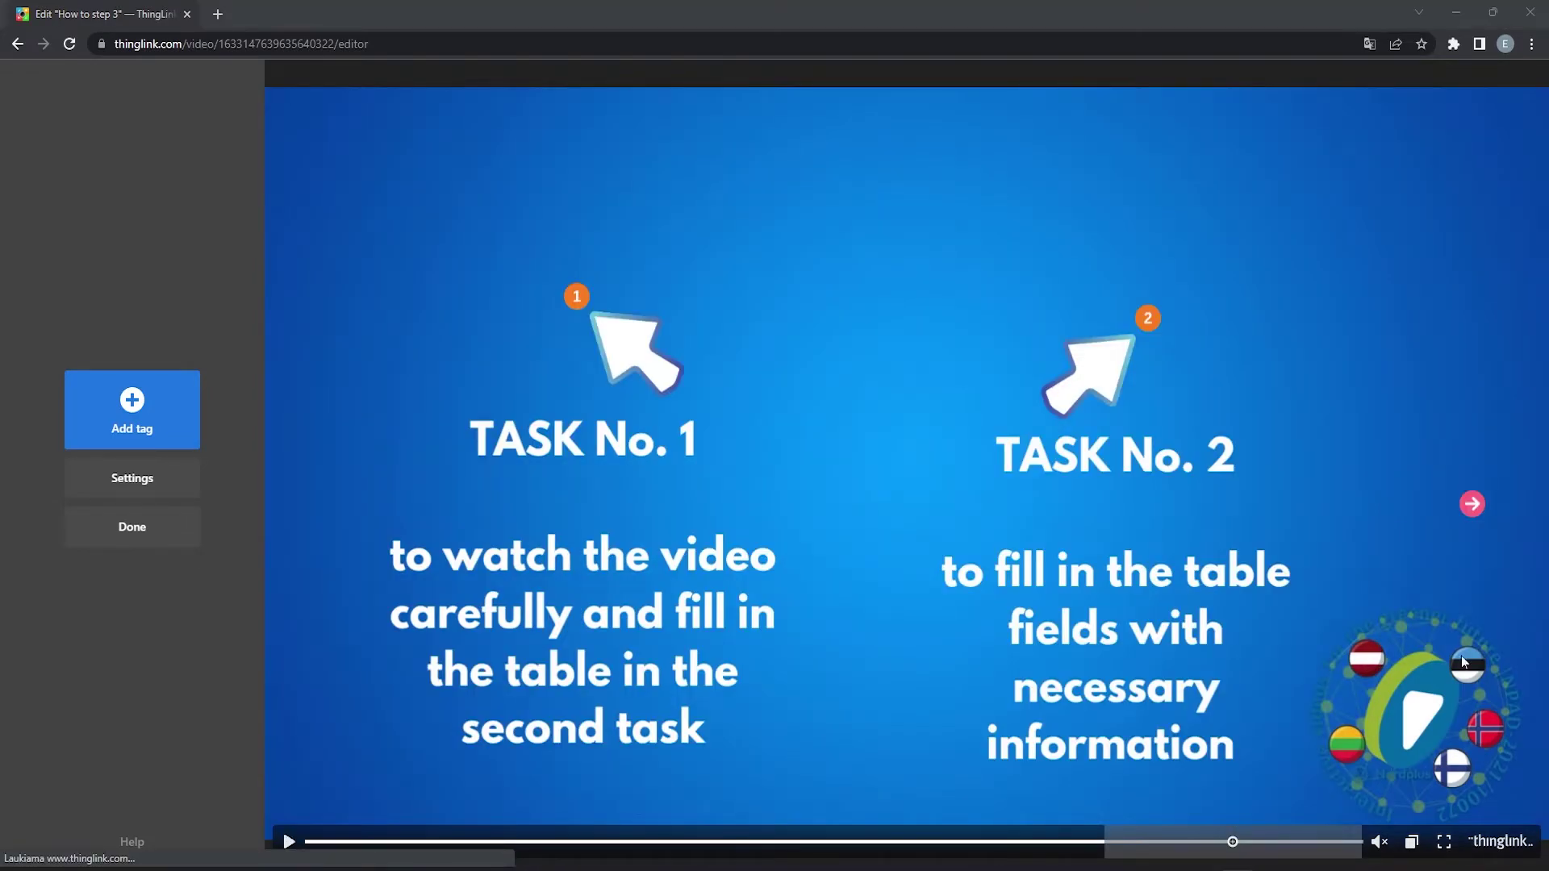
click(1472, 504)
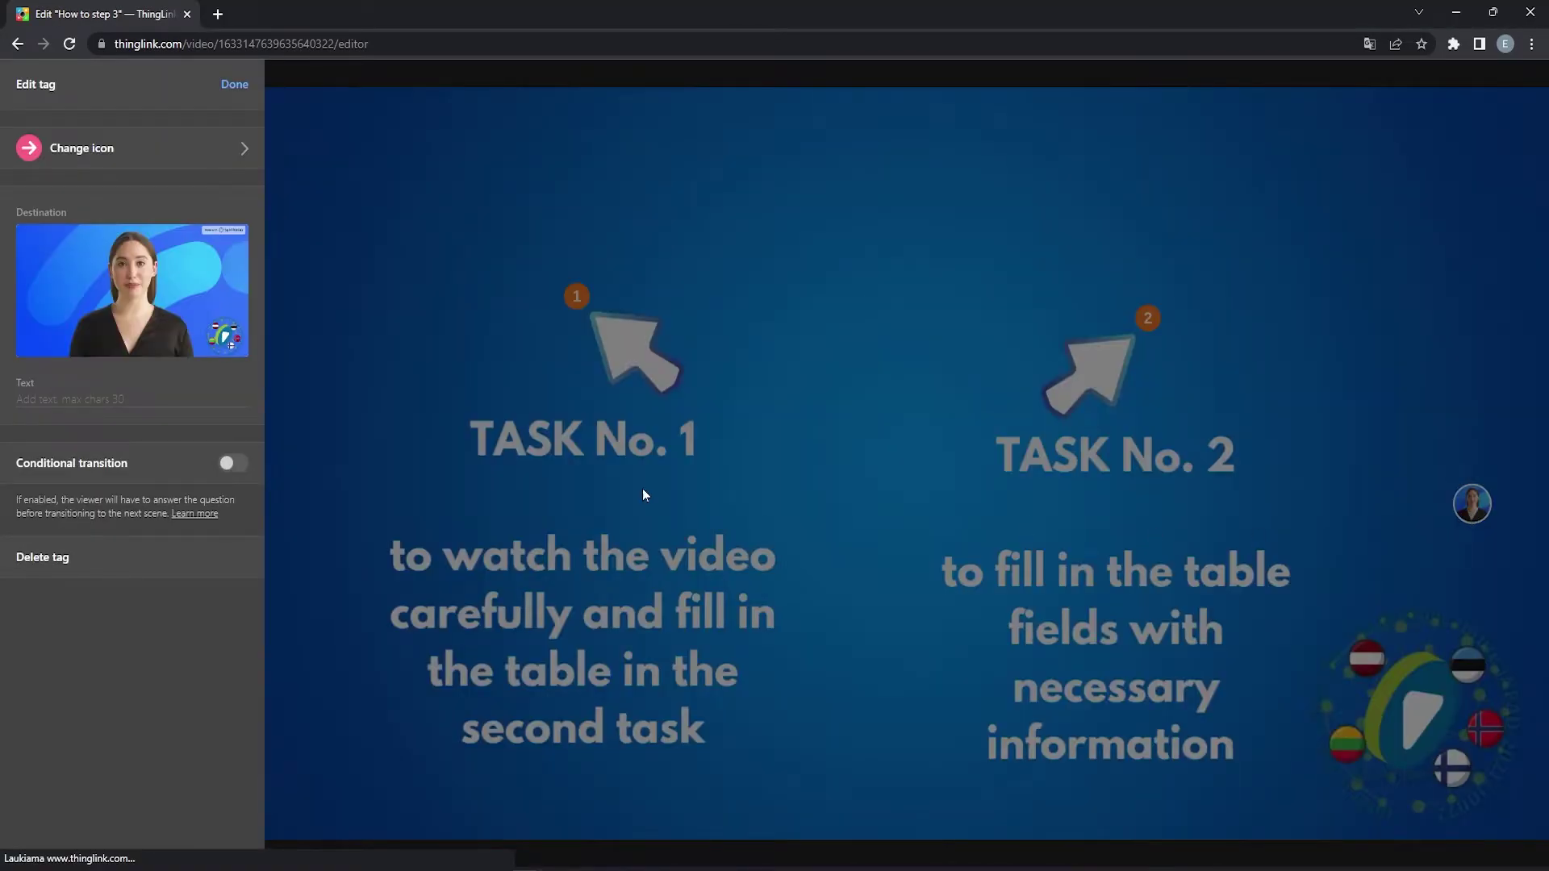
click(246, 98)
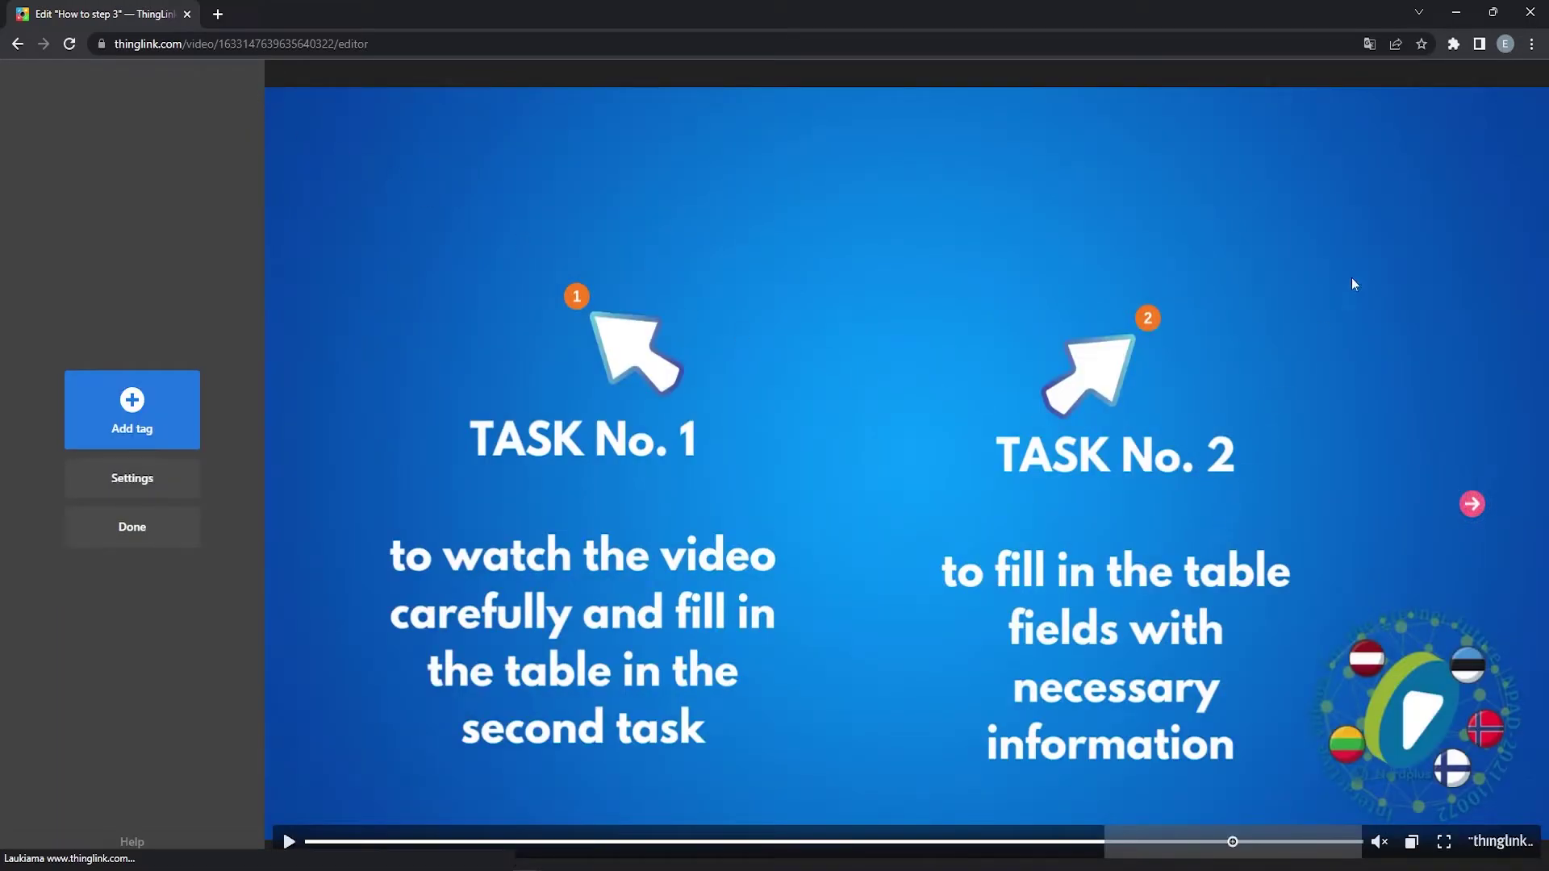
click(133, 526)
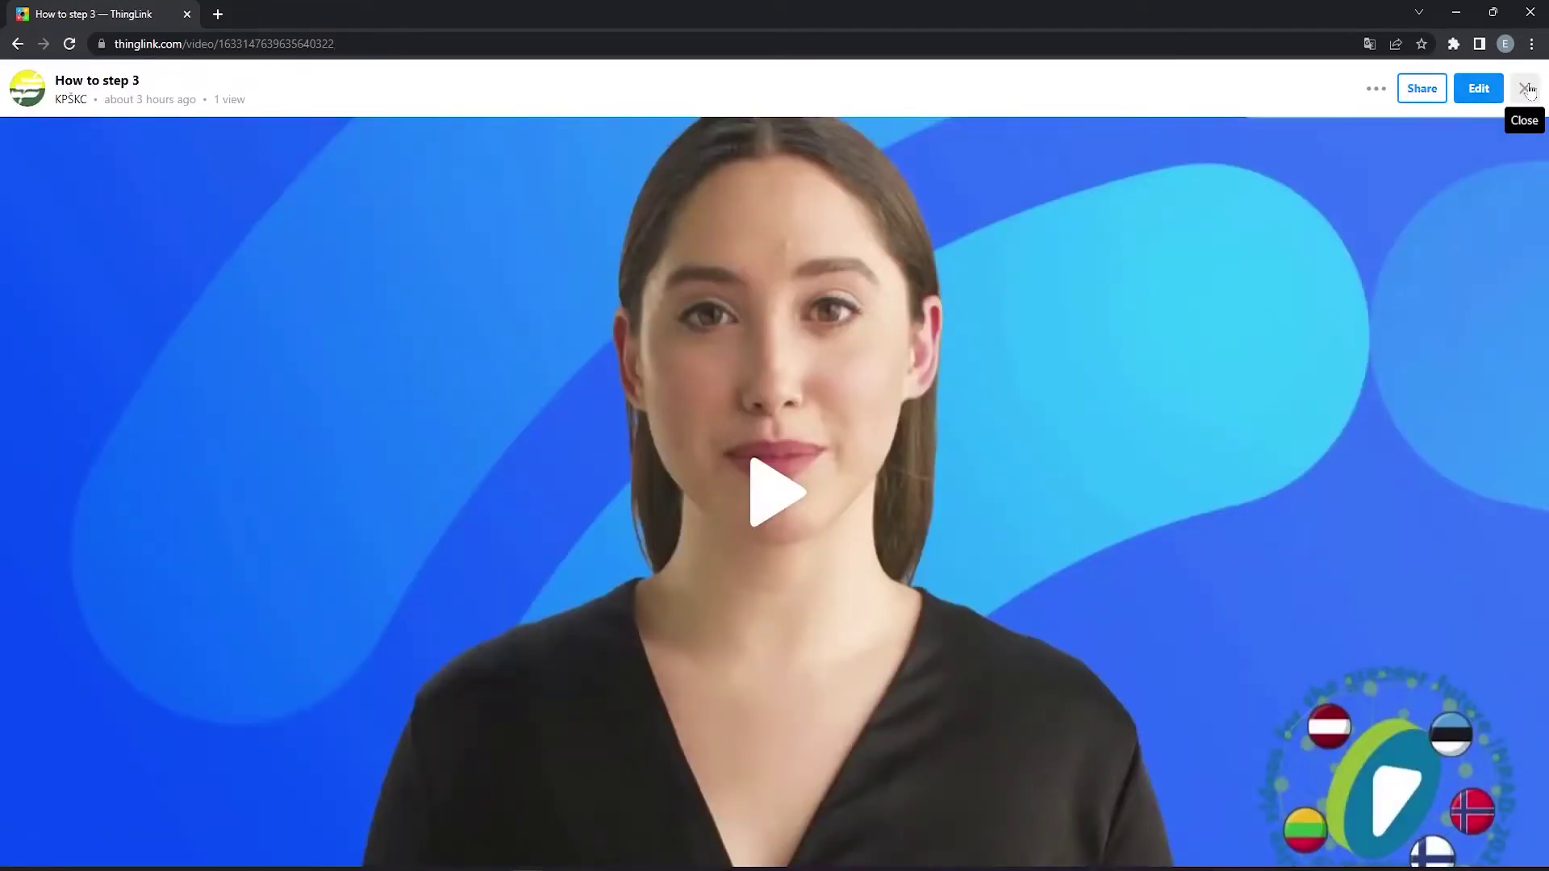
- Review How to step 4's video embed link and its tag listing three smog questions
click(1521, 86)
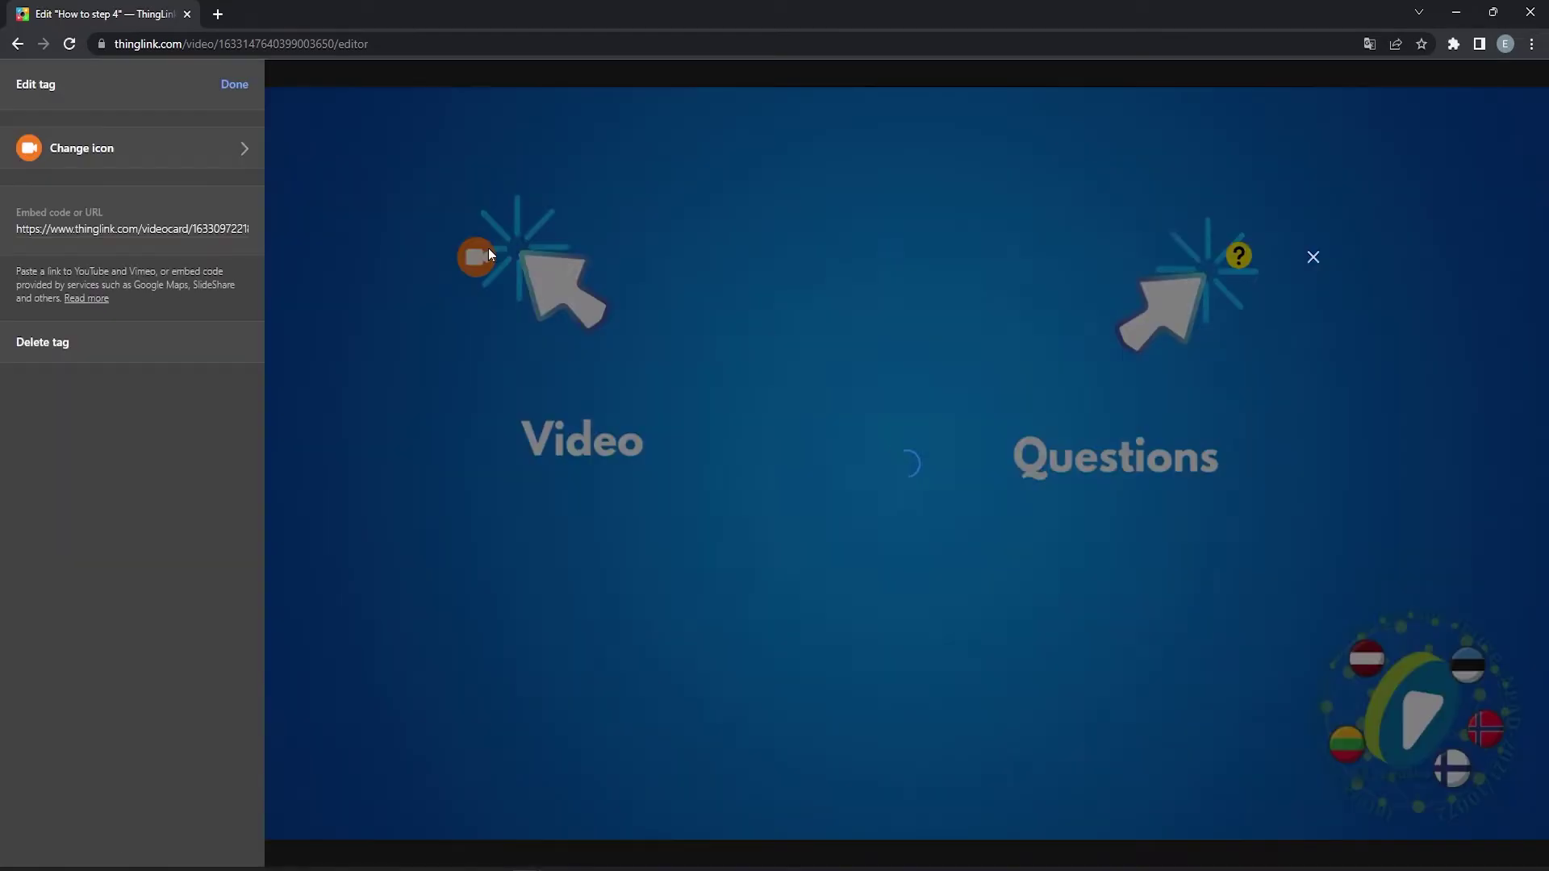
drag(250, 229, 121, 230)
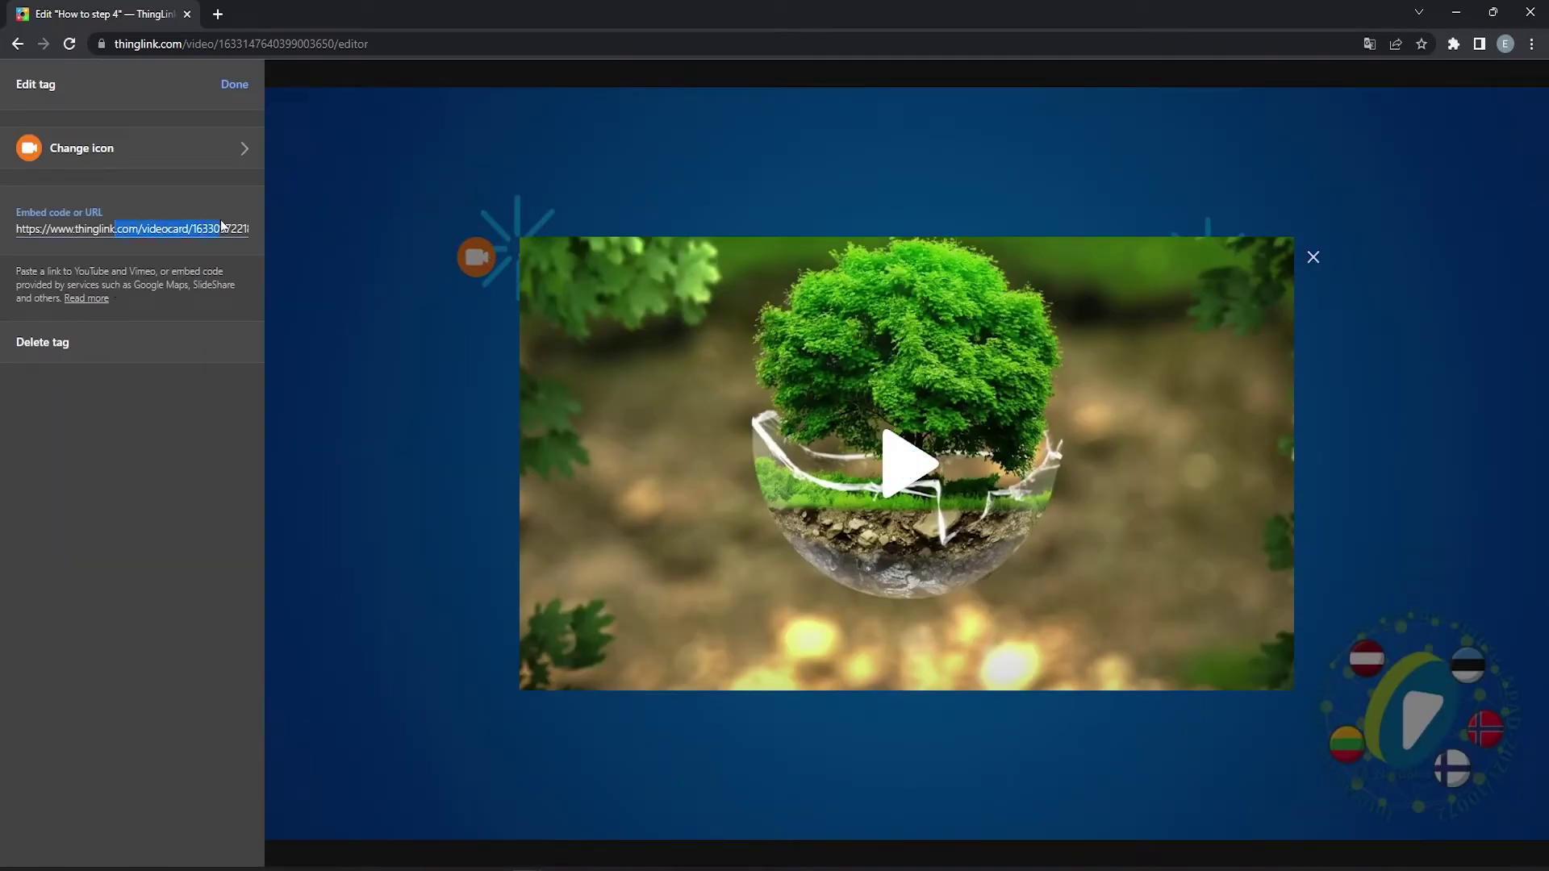
click(234, 85)
click(1240, 257)
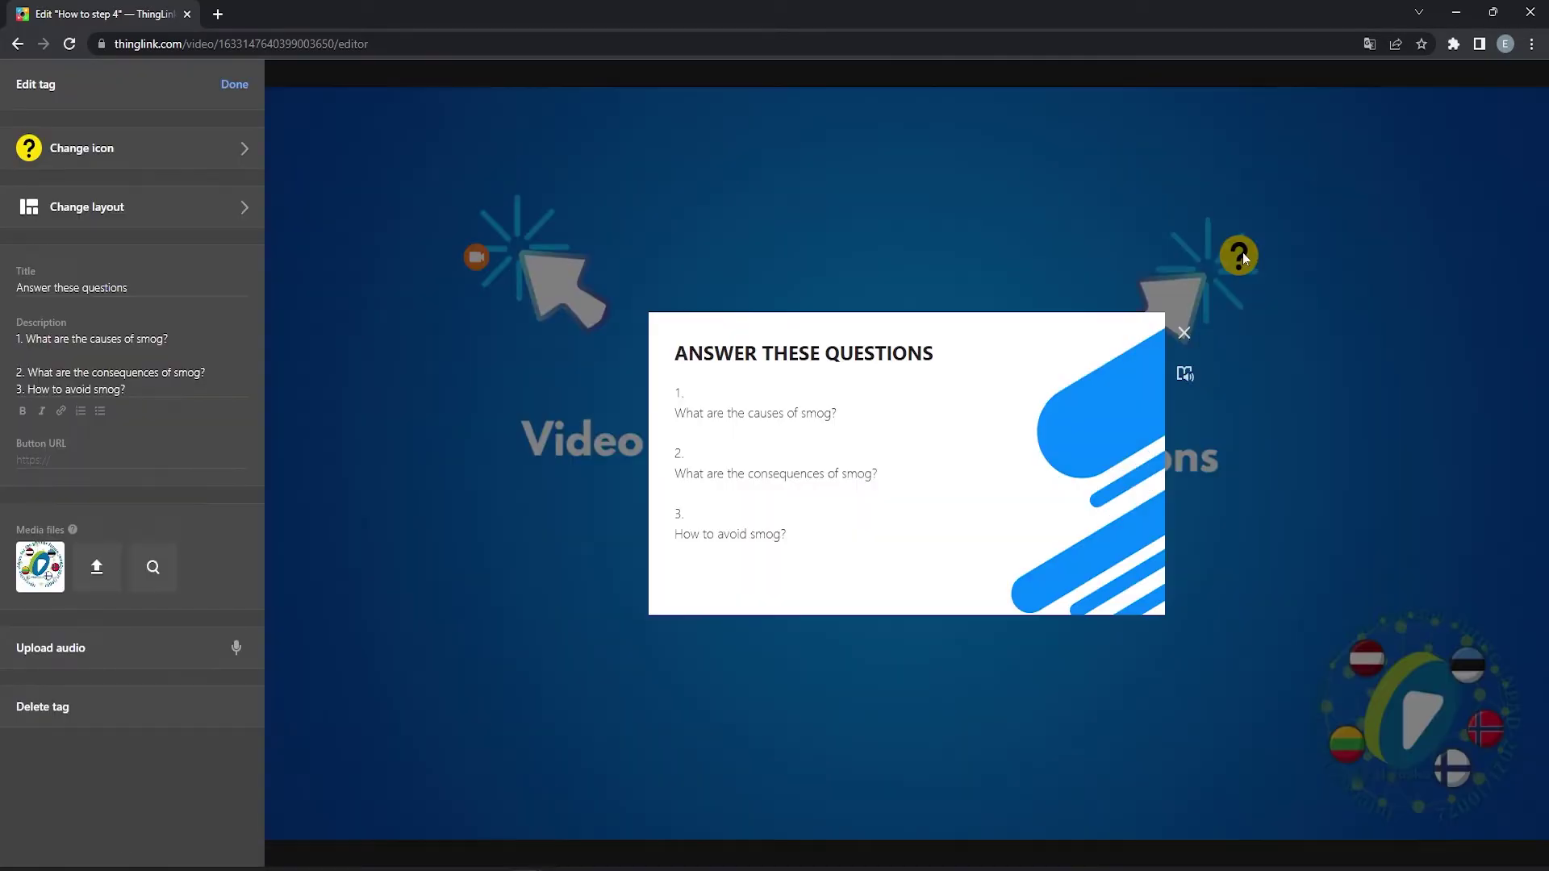
drag(693, 413, 839, 415)
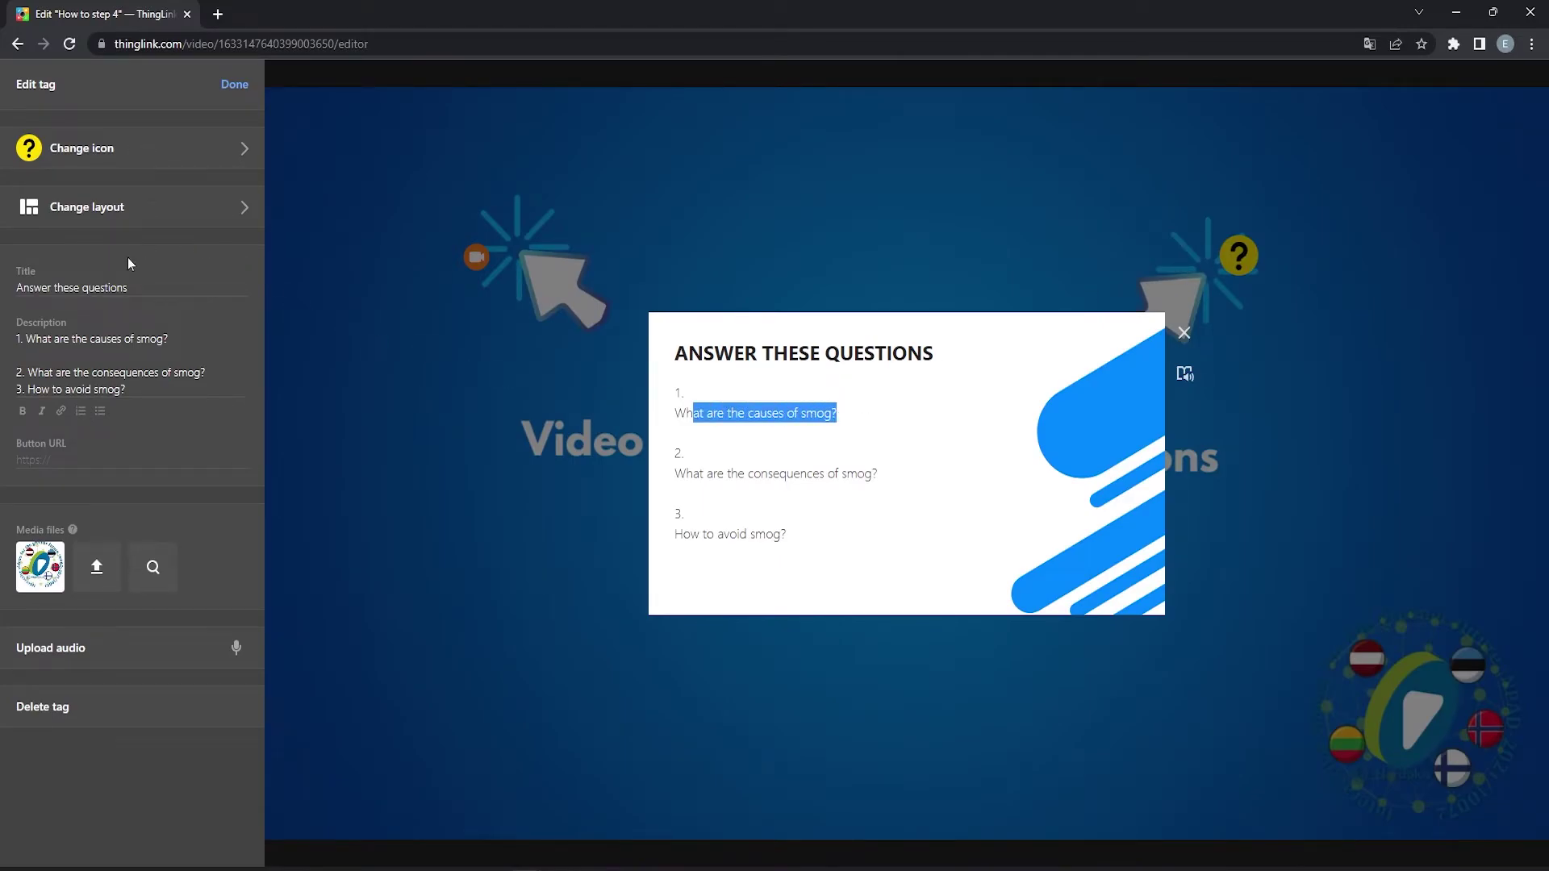
click(107, 337)
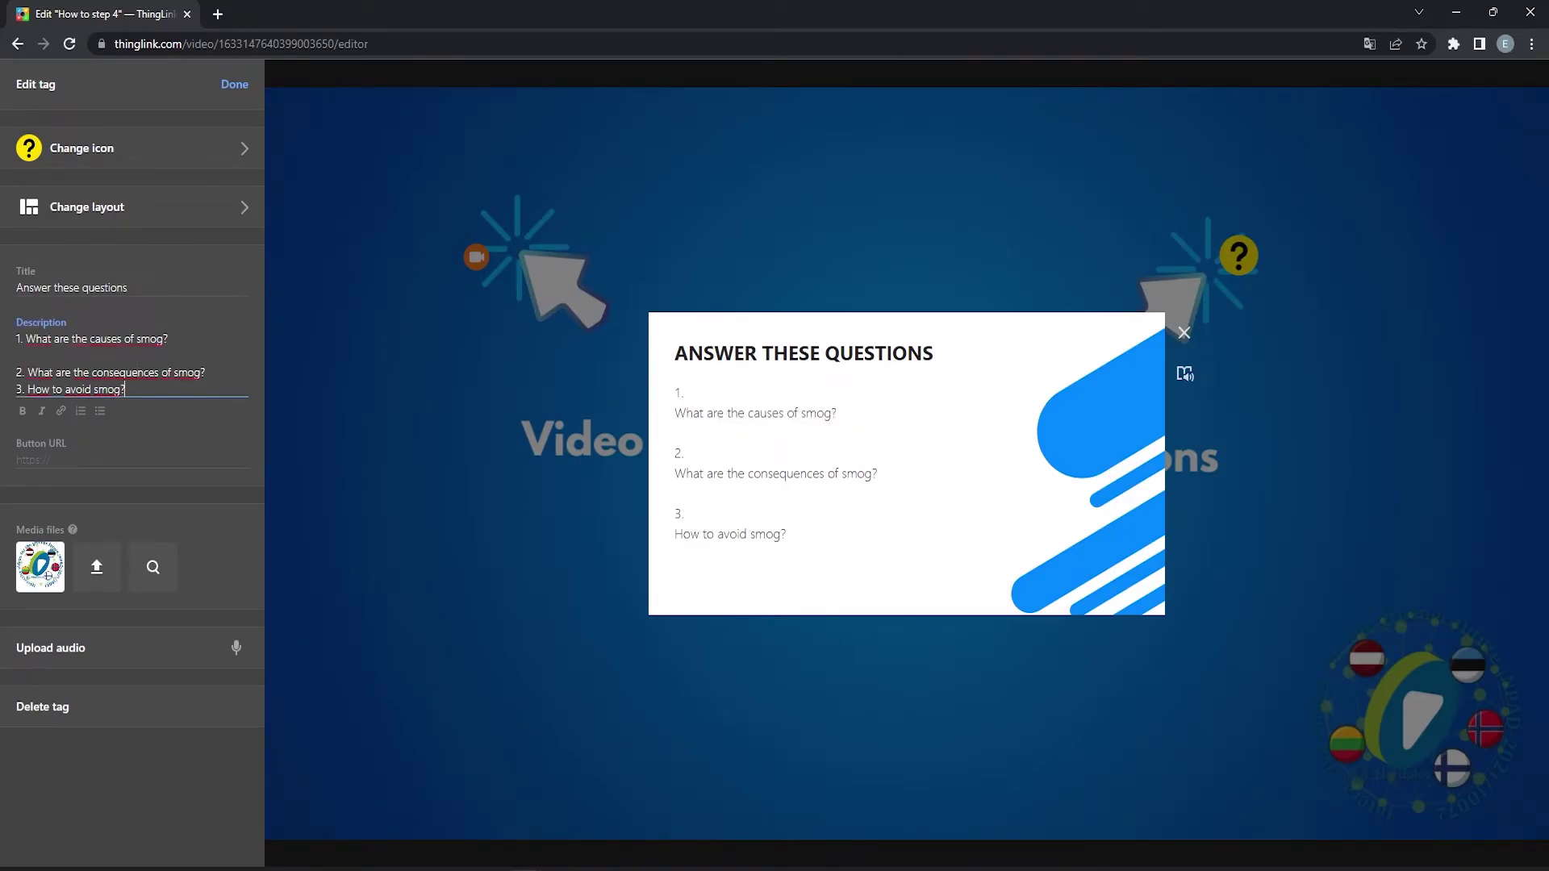
click(238, 85)
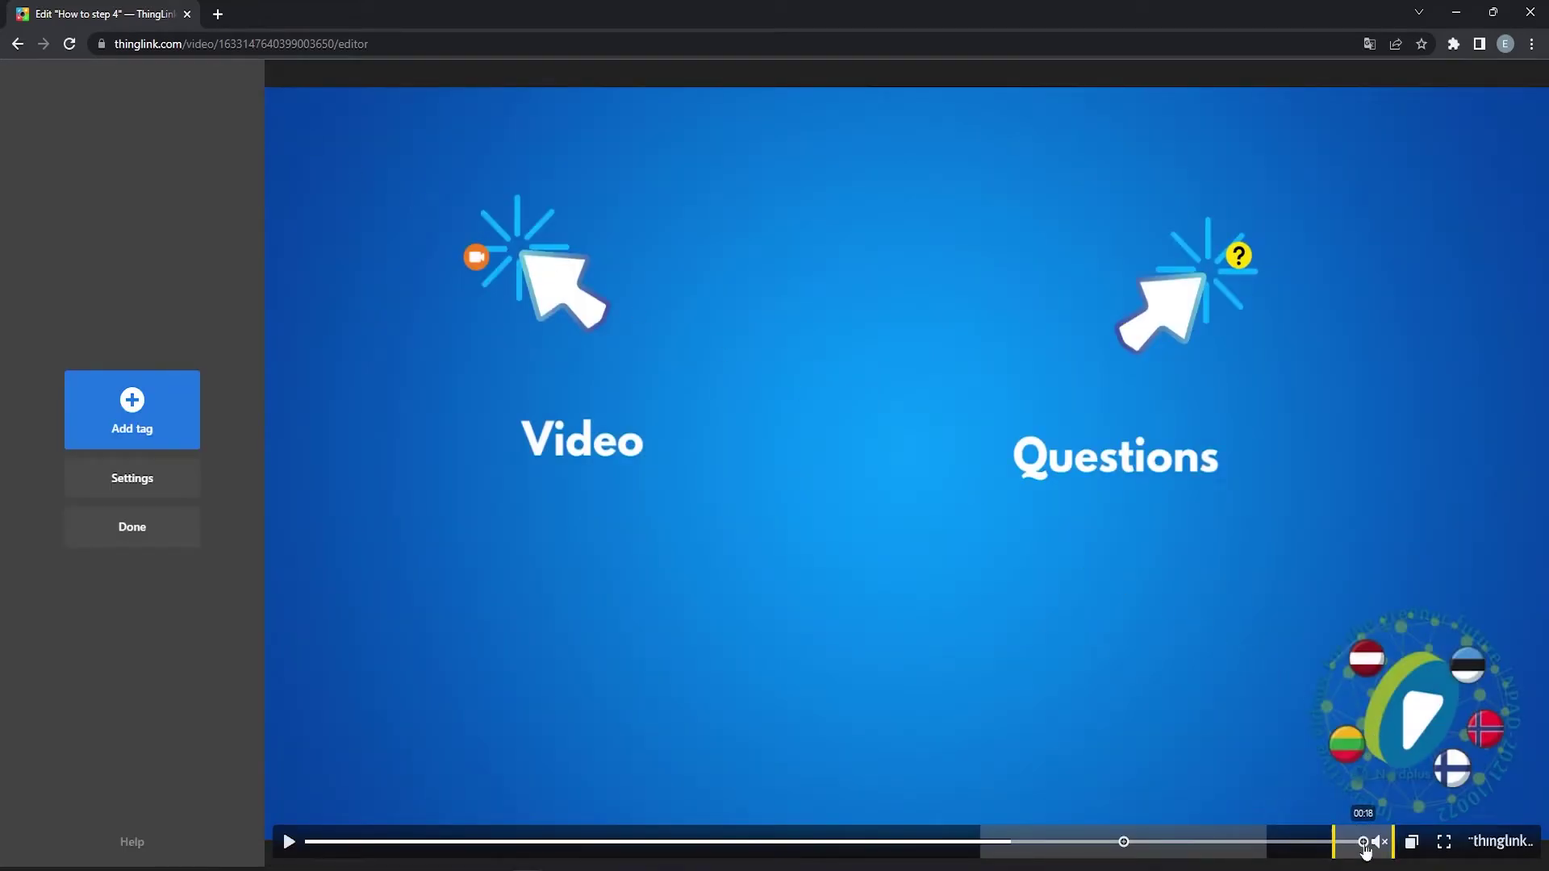
- Keep Conditional transition on for the question-mark tag, then check its question and correct answer
click(907, 461)
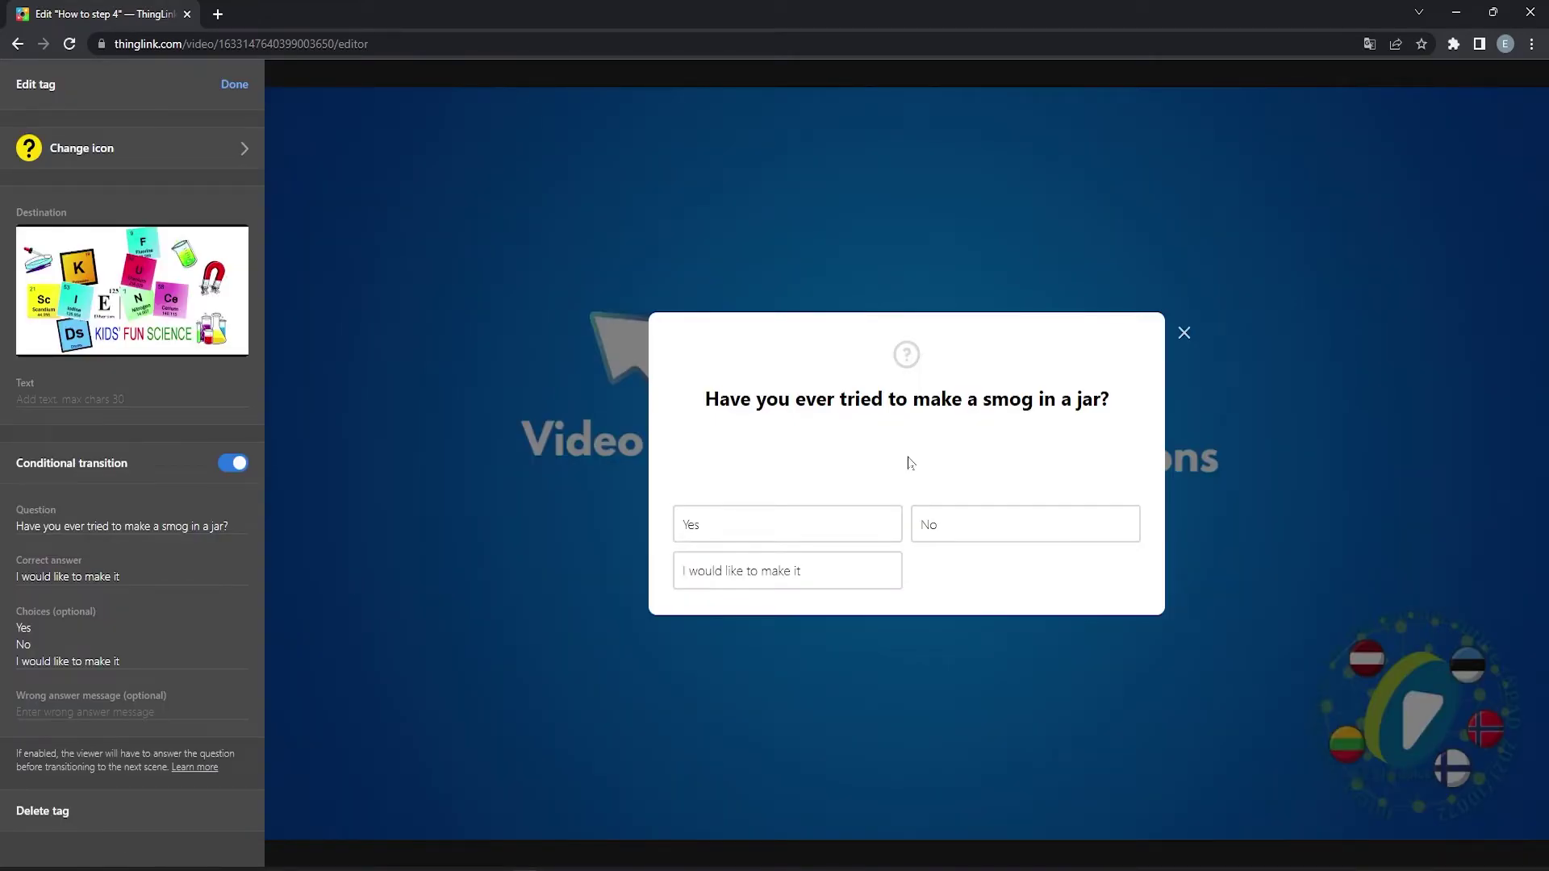
click(237, 466)
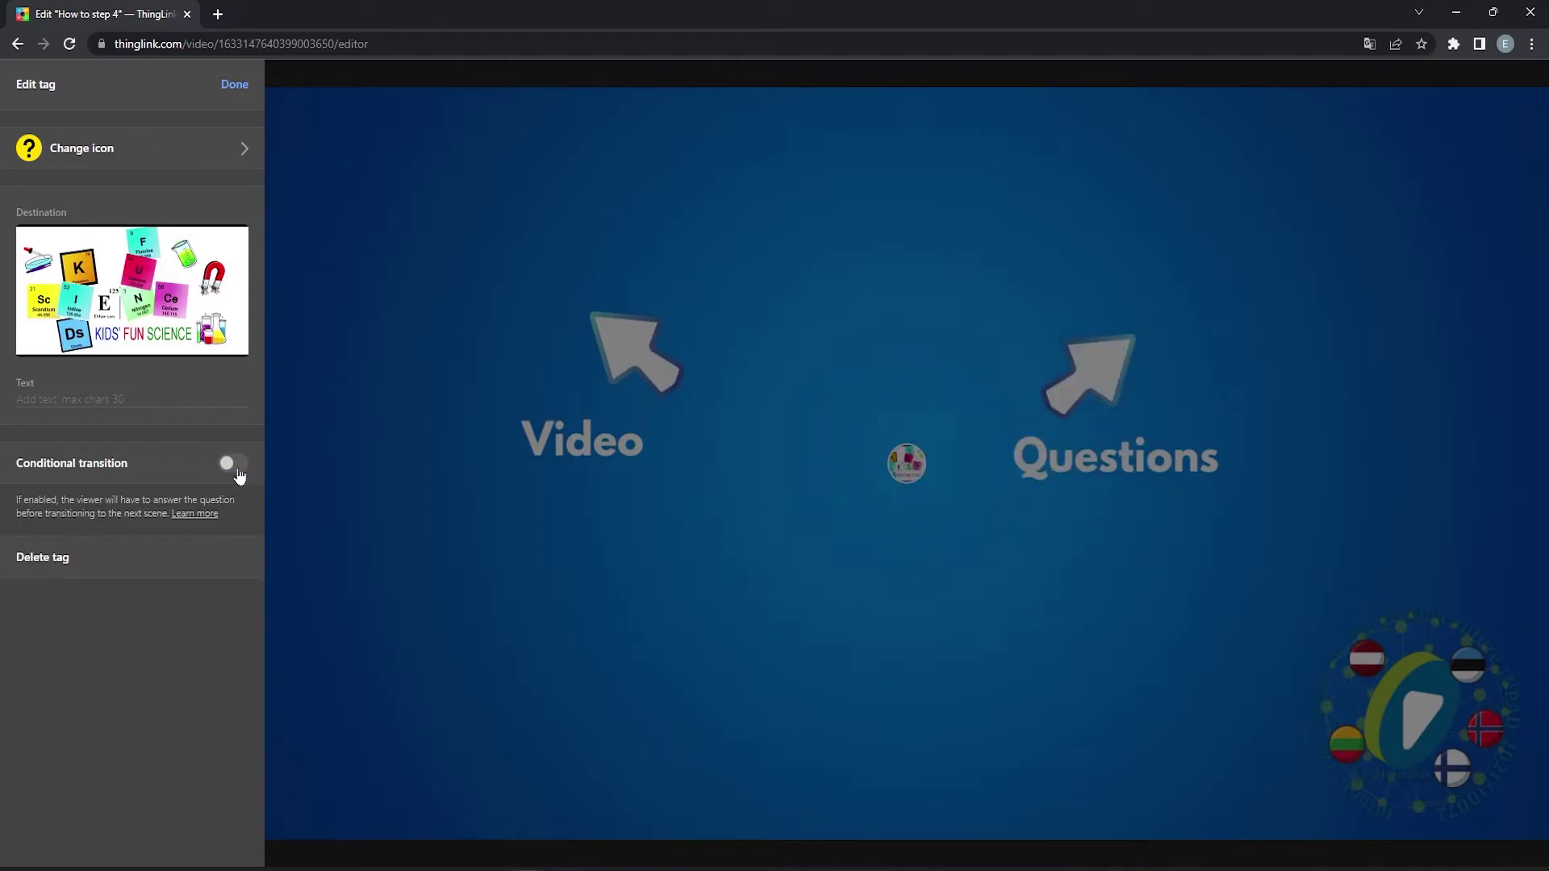
click(237, 466)
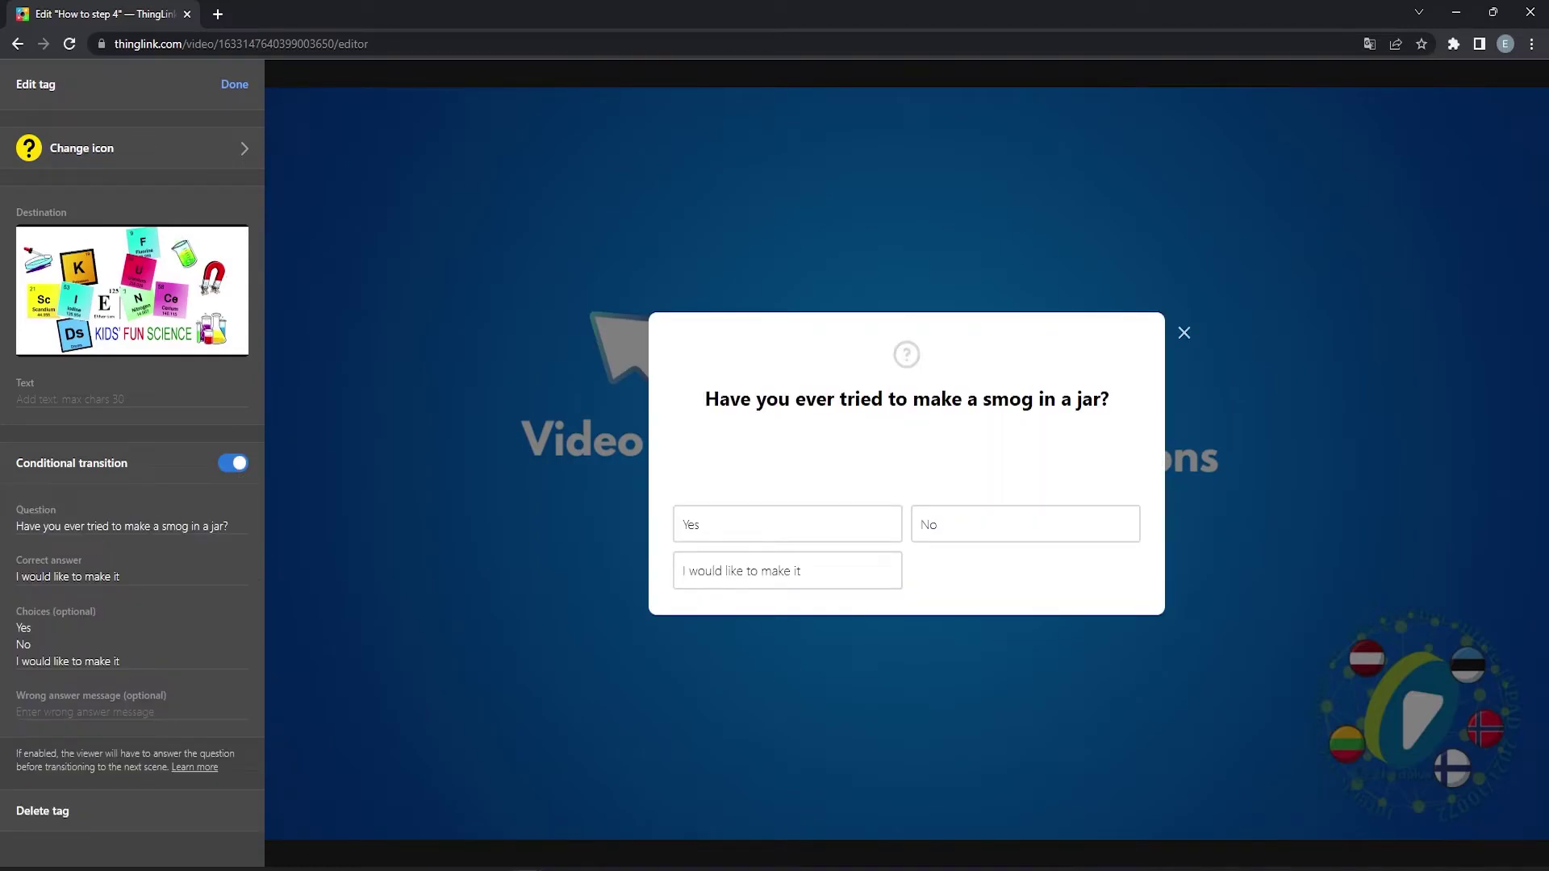
drag(47, 526, 229, 525)
click(229, 526)
click(67, 576)
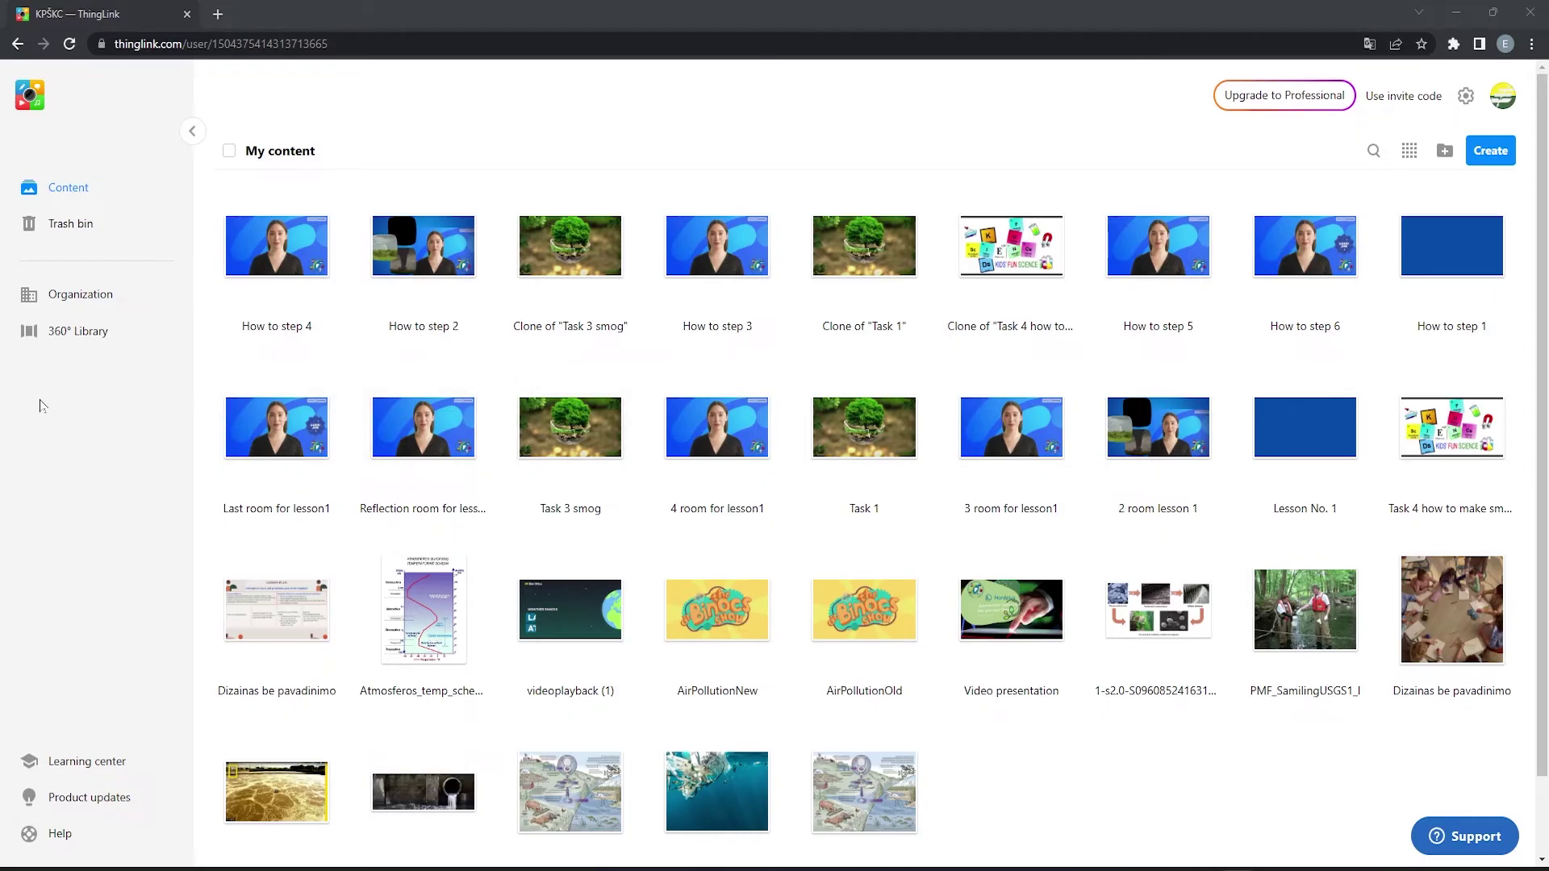
click(1452, 246)
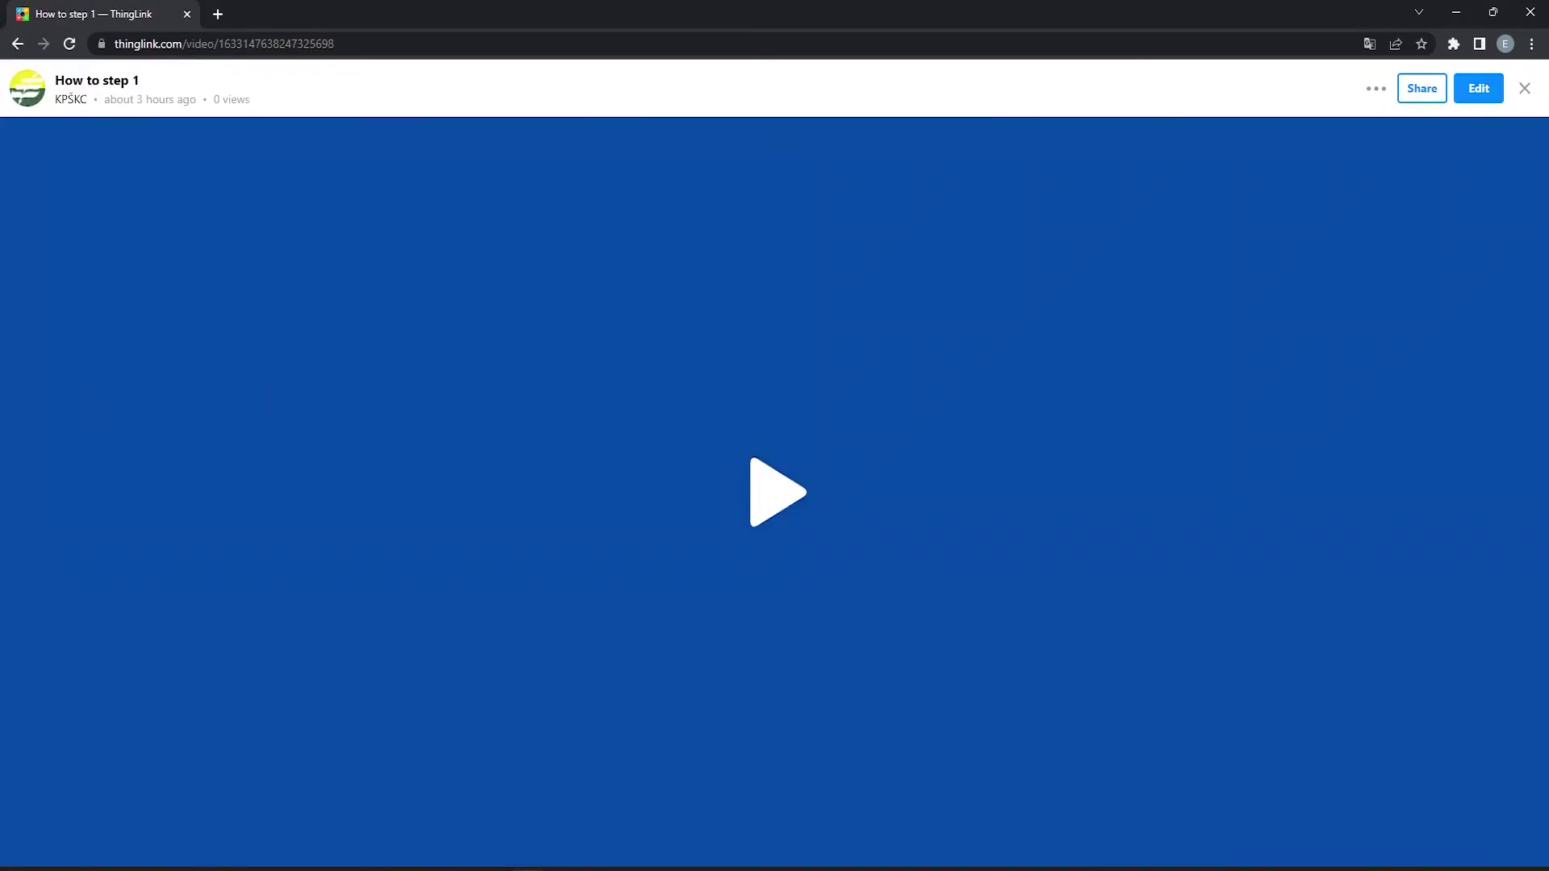
click(1525, 89)
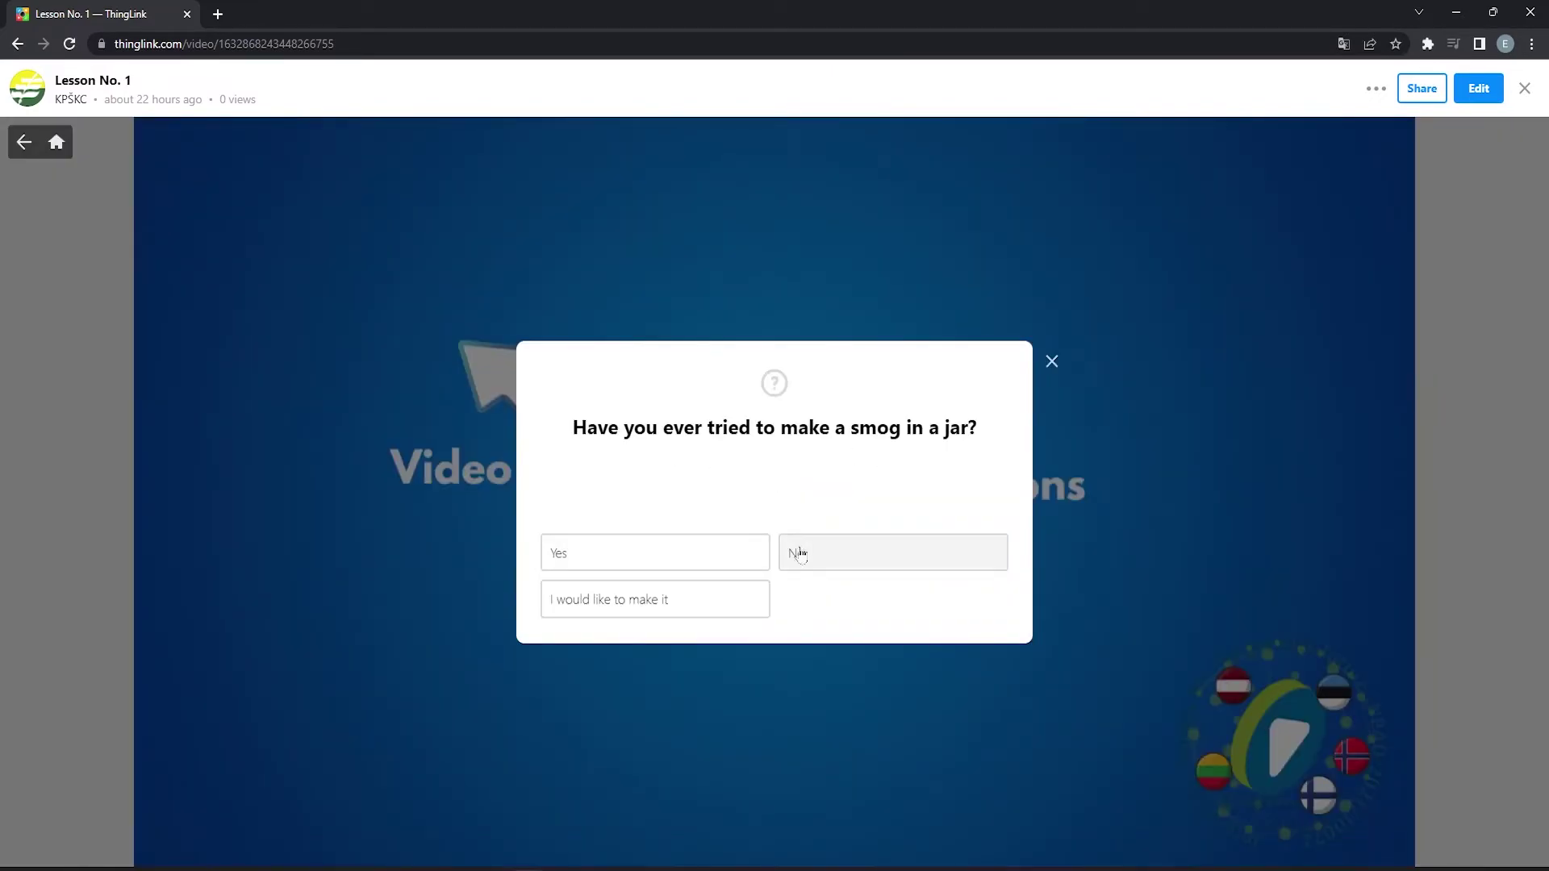
click(688, 555)
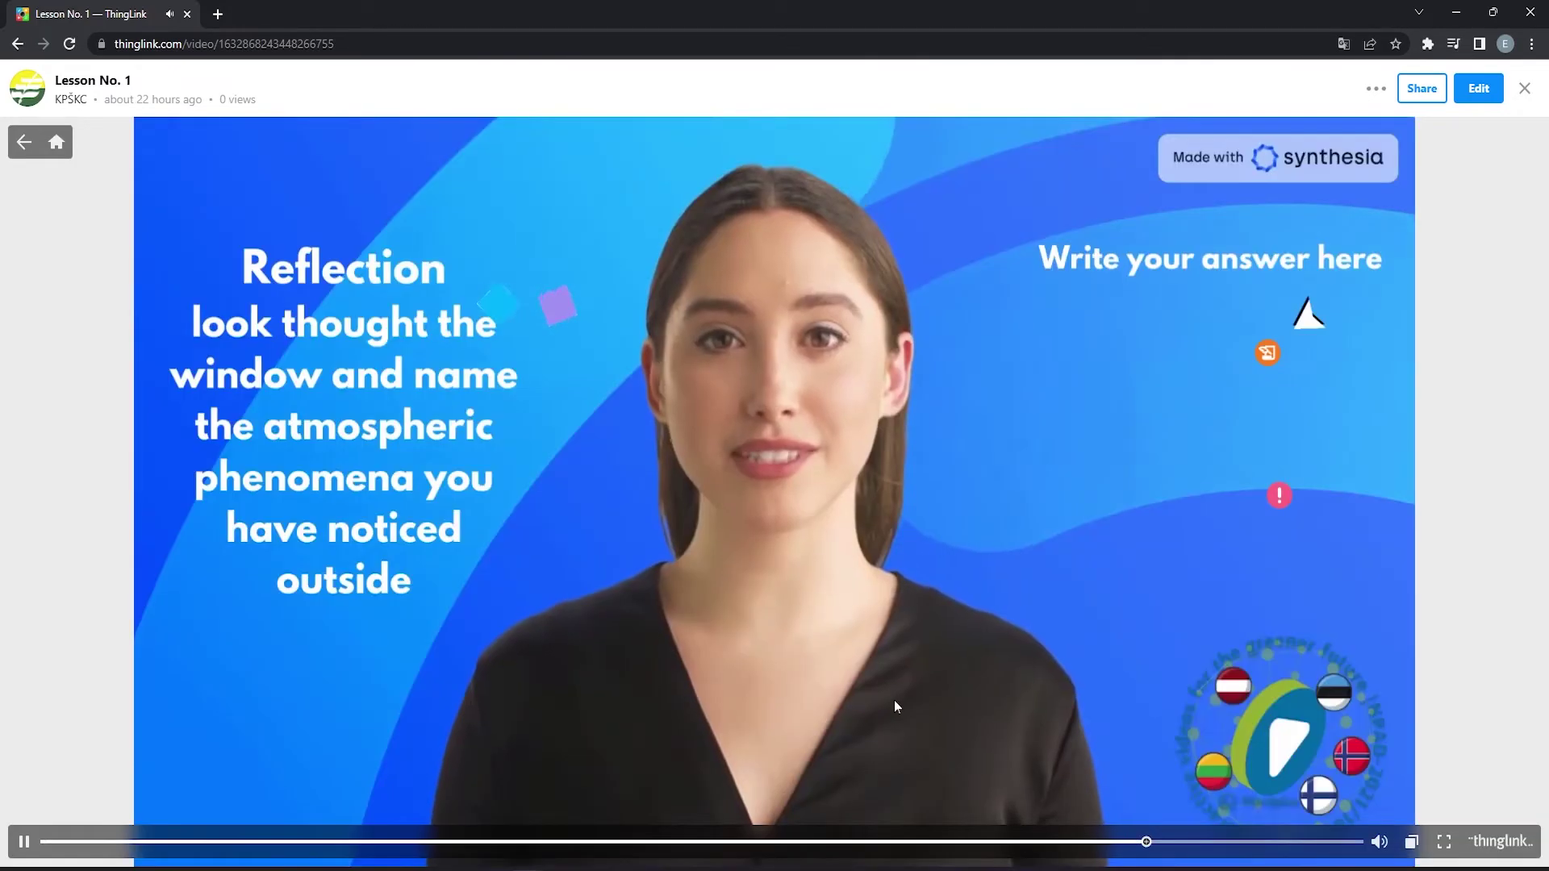
click(1260, 348)
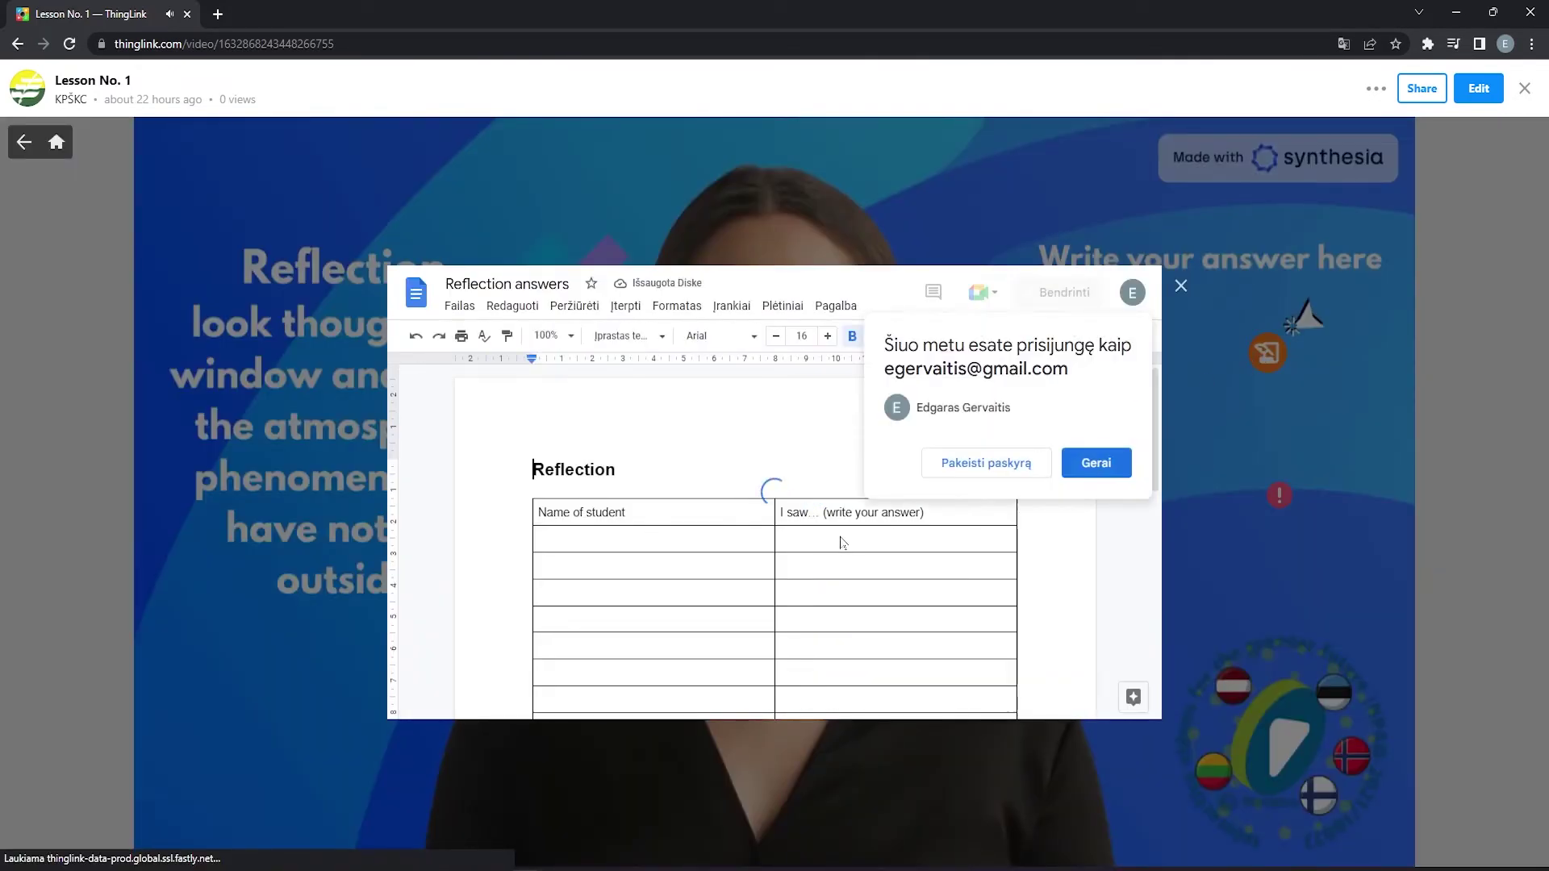
click(1155, 349)
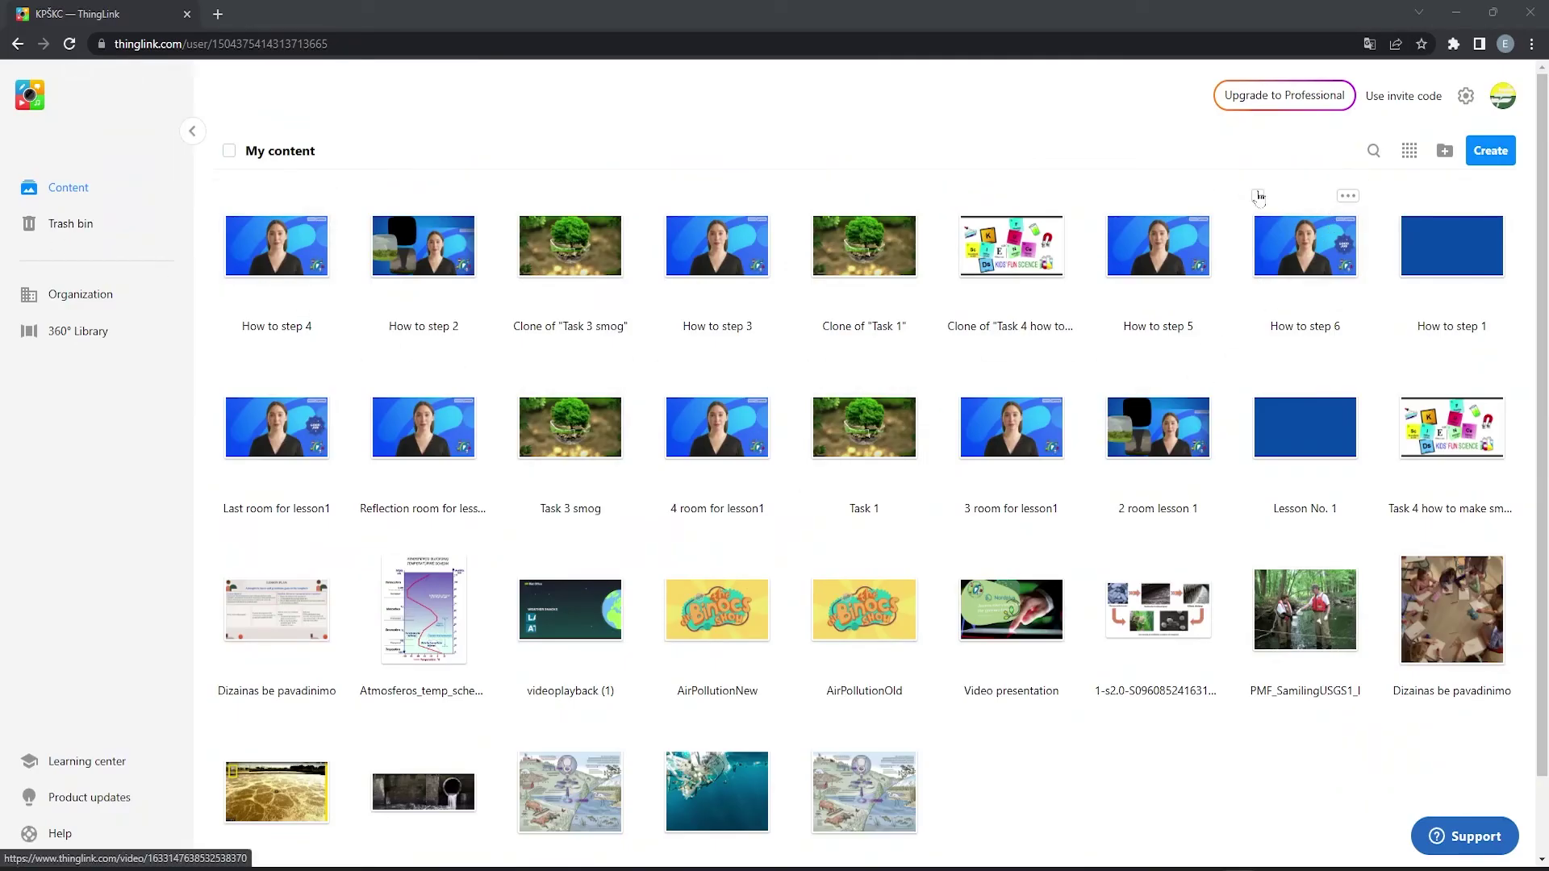
- Make all nine top-row items Public, then open How to step 1's sharing options
click(1257, 196)
click(1405, 195)
click(1111, 196)
click(964, 195)
click(816, 195)
click(669, 195)
click(523, 195)
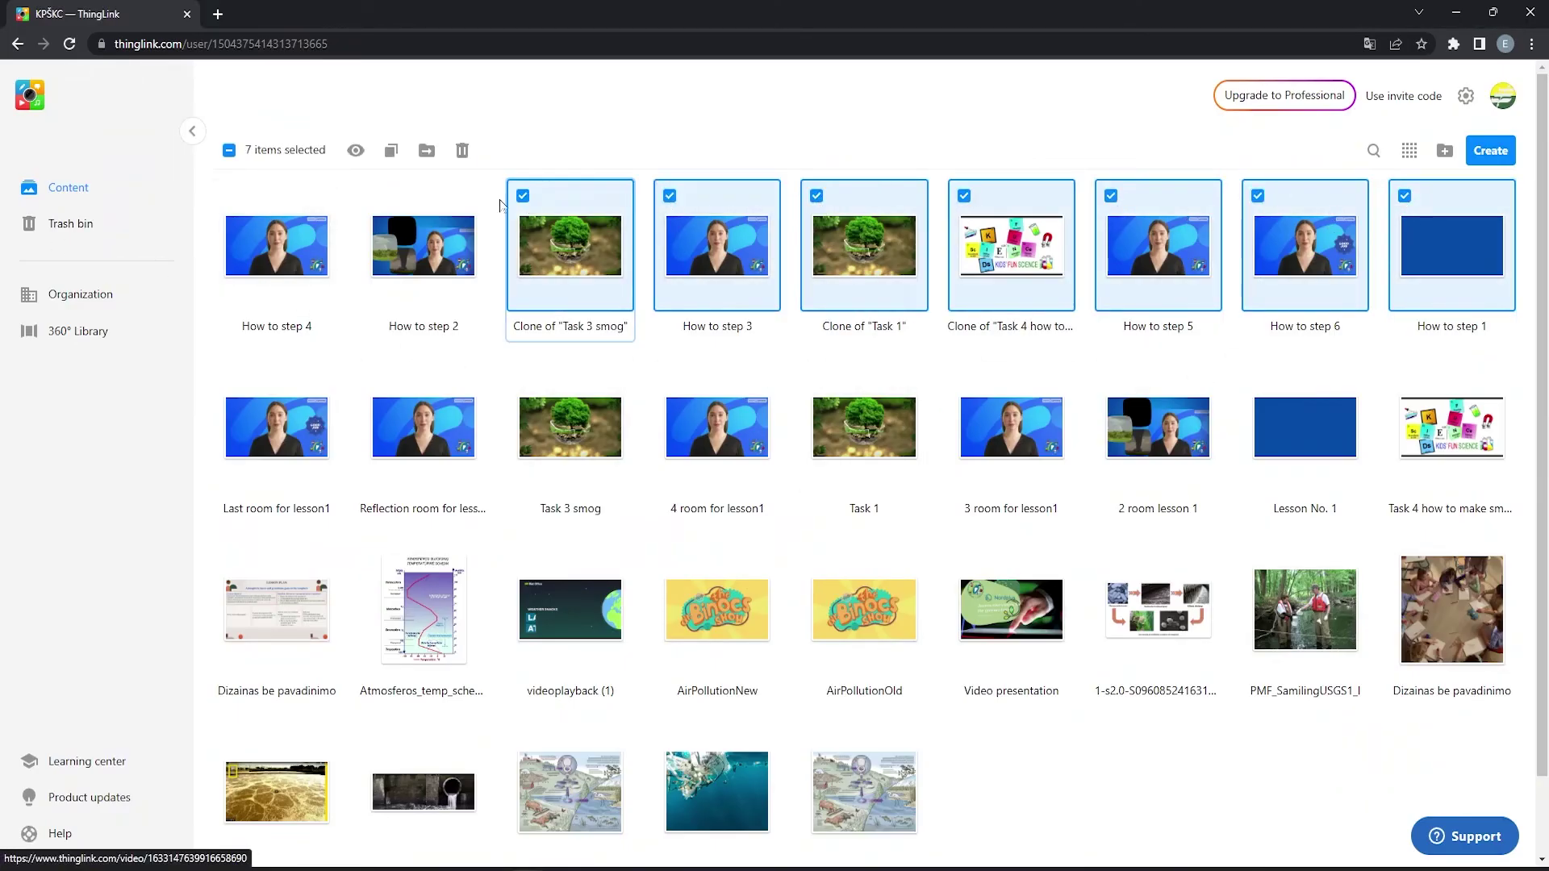
click(376, 195)
click(229, 195)
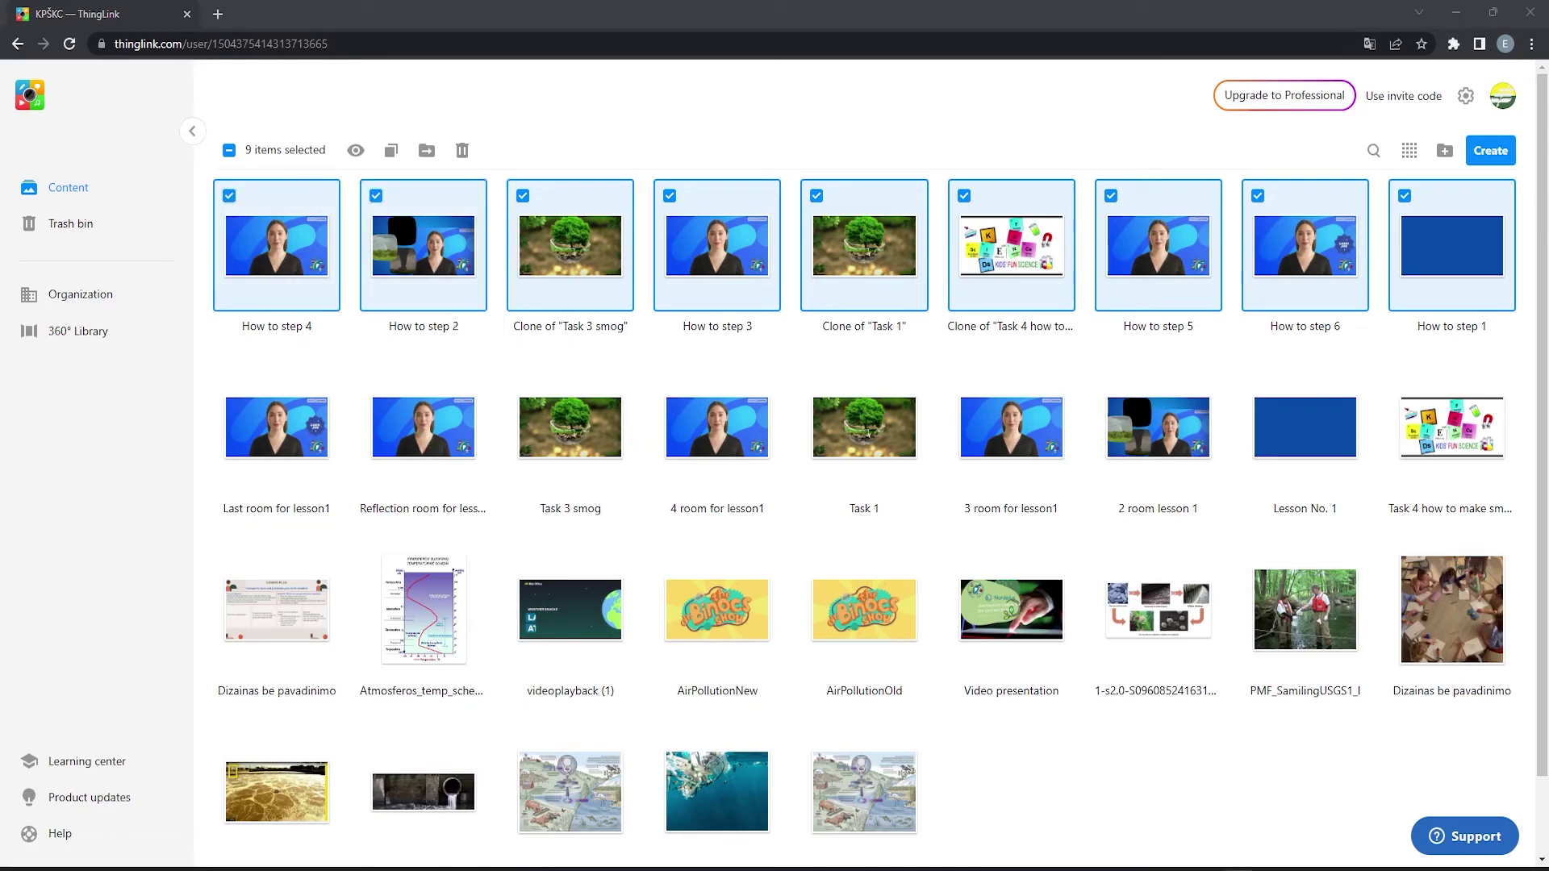
click(356, 151)
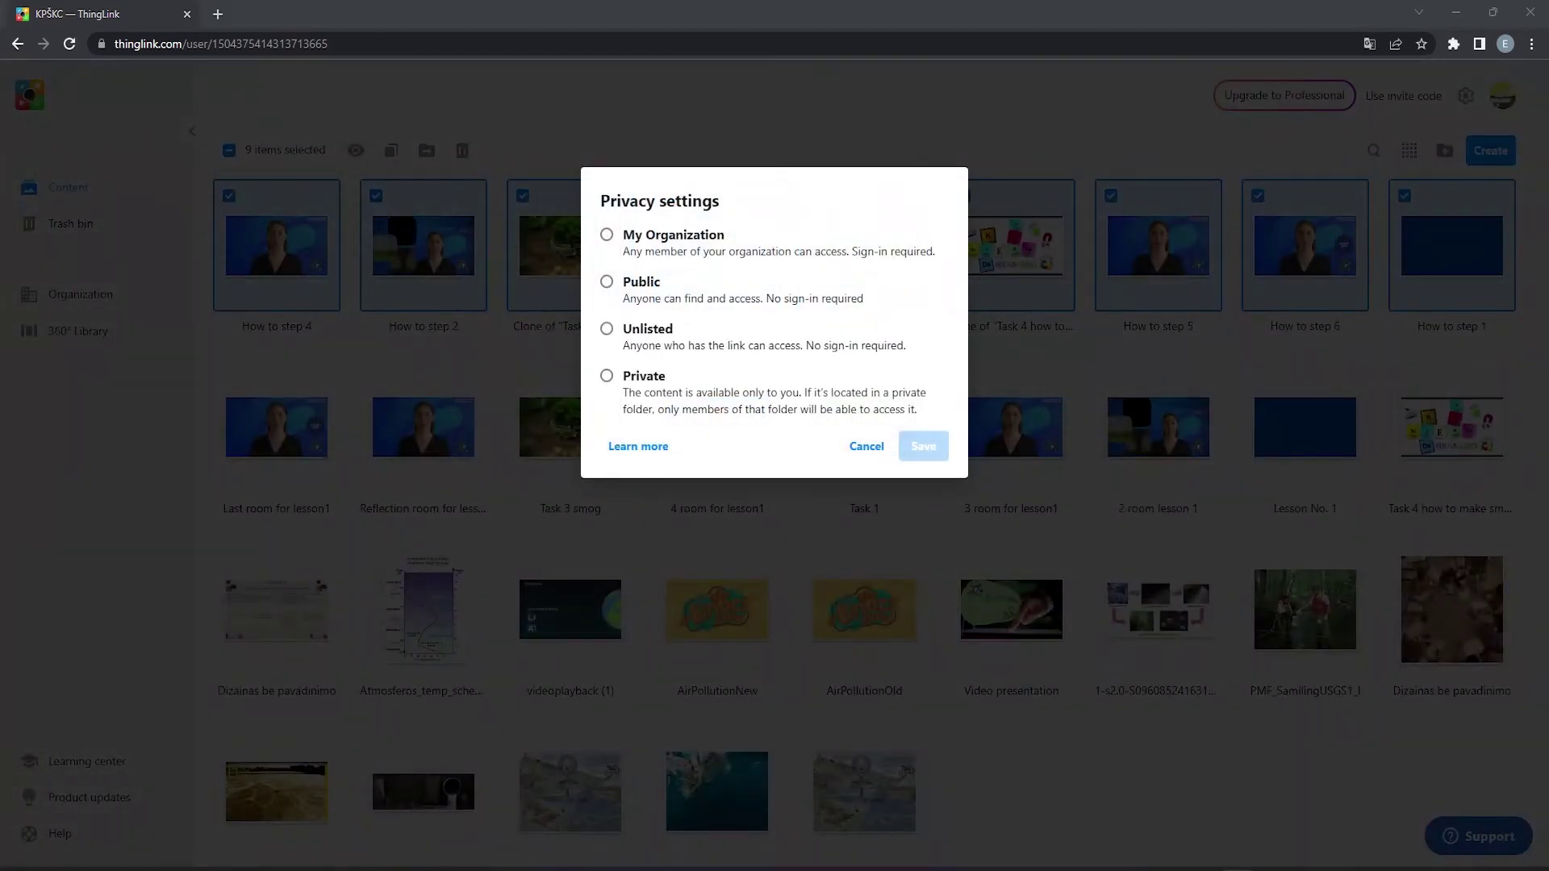
click(606, 282)
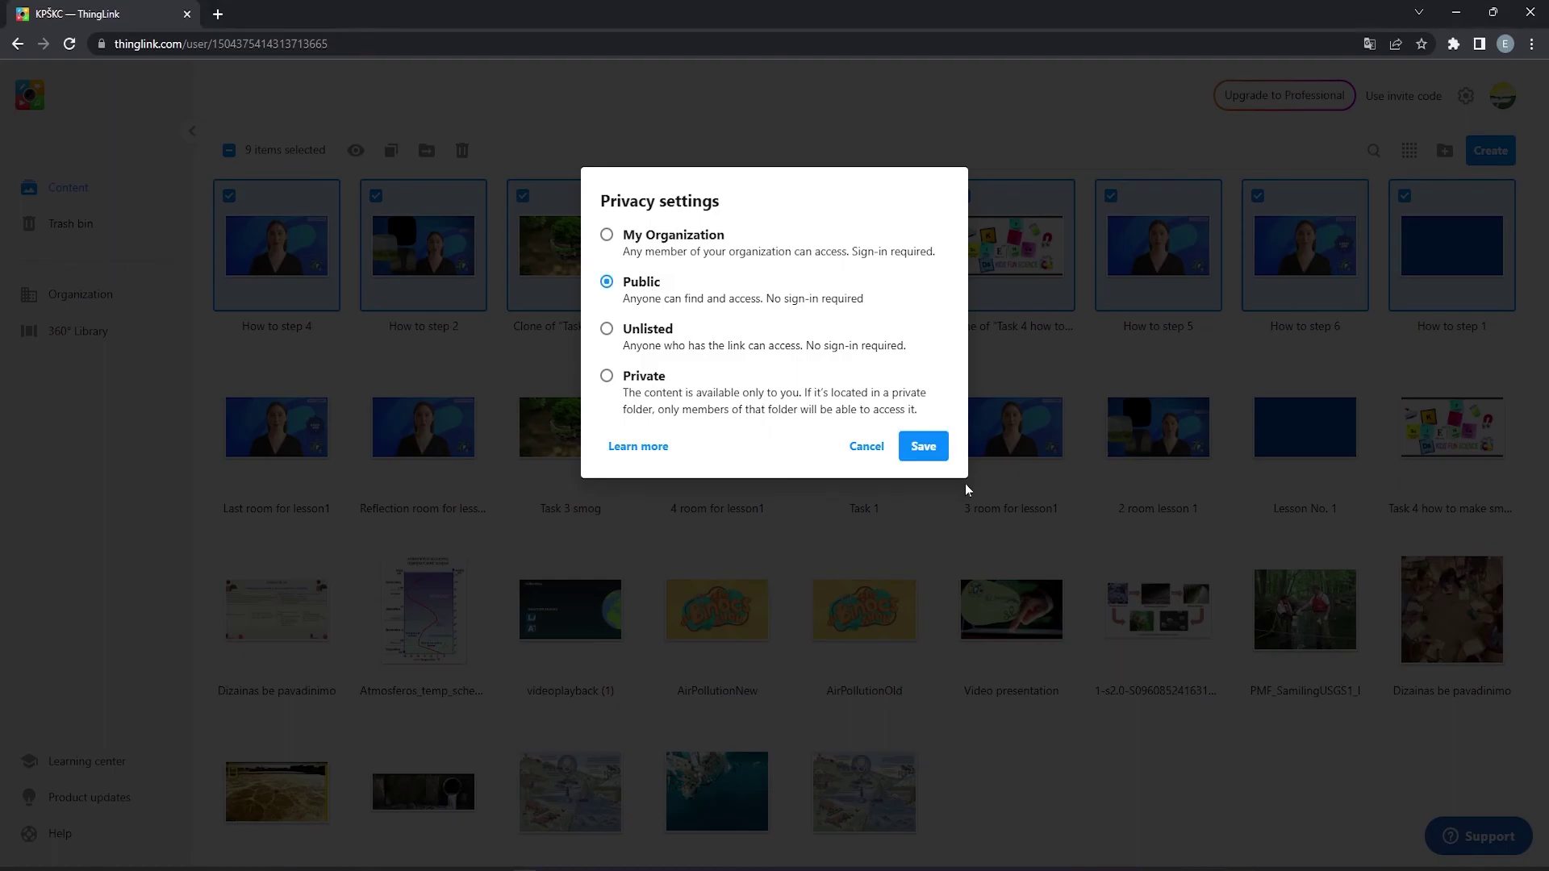
click(924, 448)
click(1451, 246)
click(1430, 86)
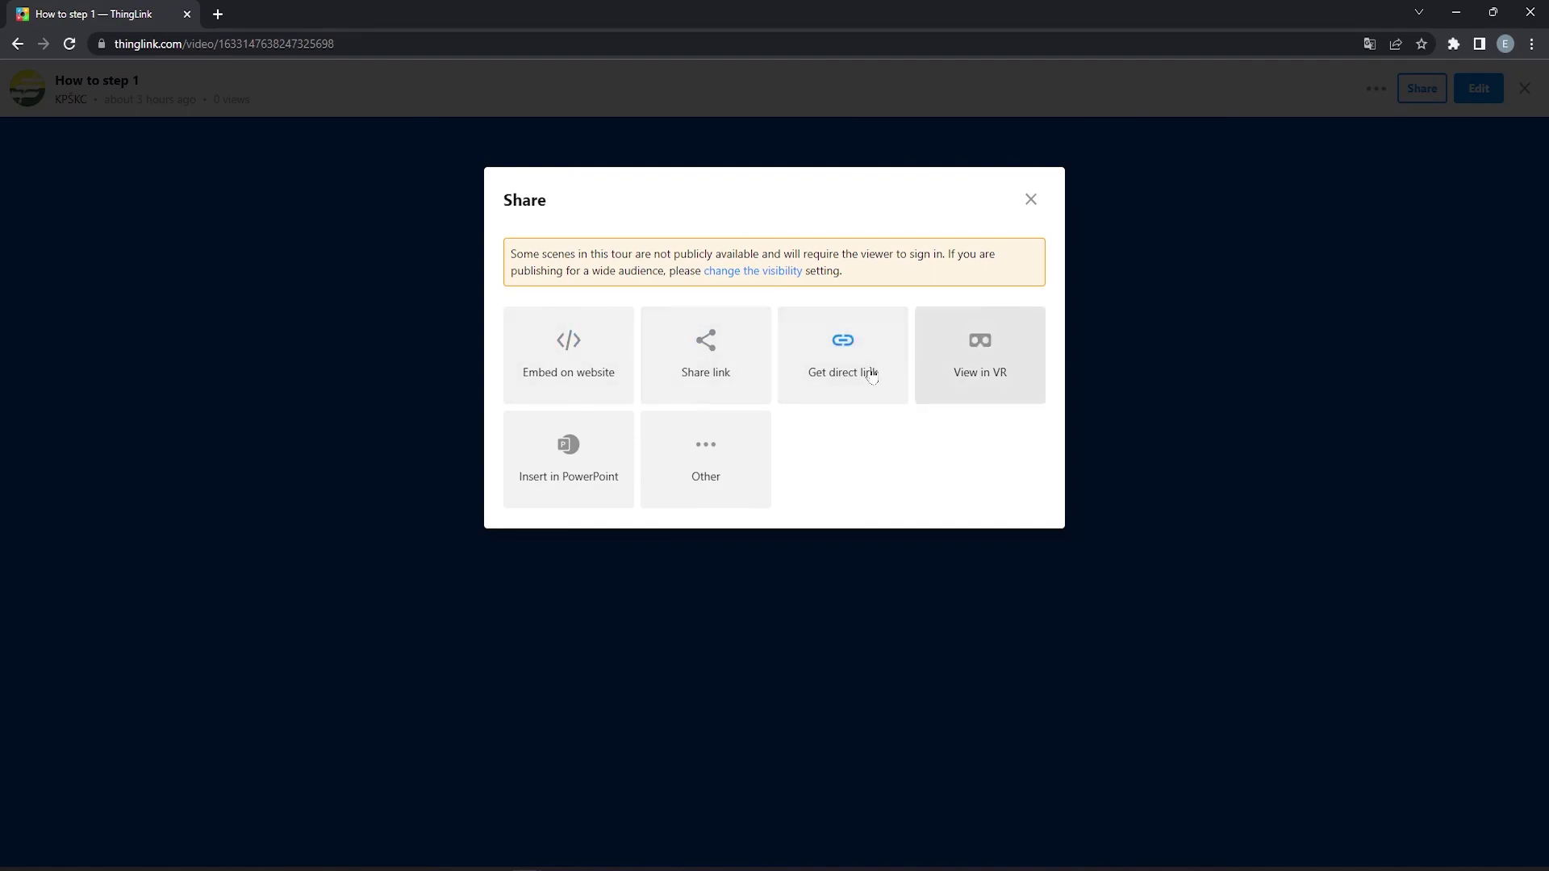
- Copy How to step 1's share link to the clipboard and close the Share dialog
click(729, 374)
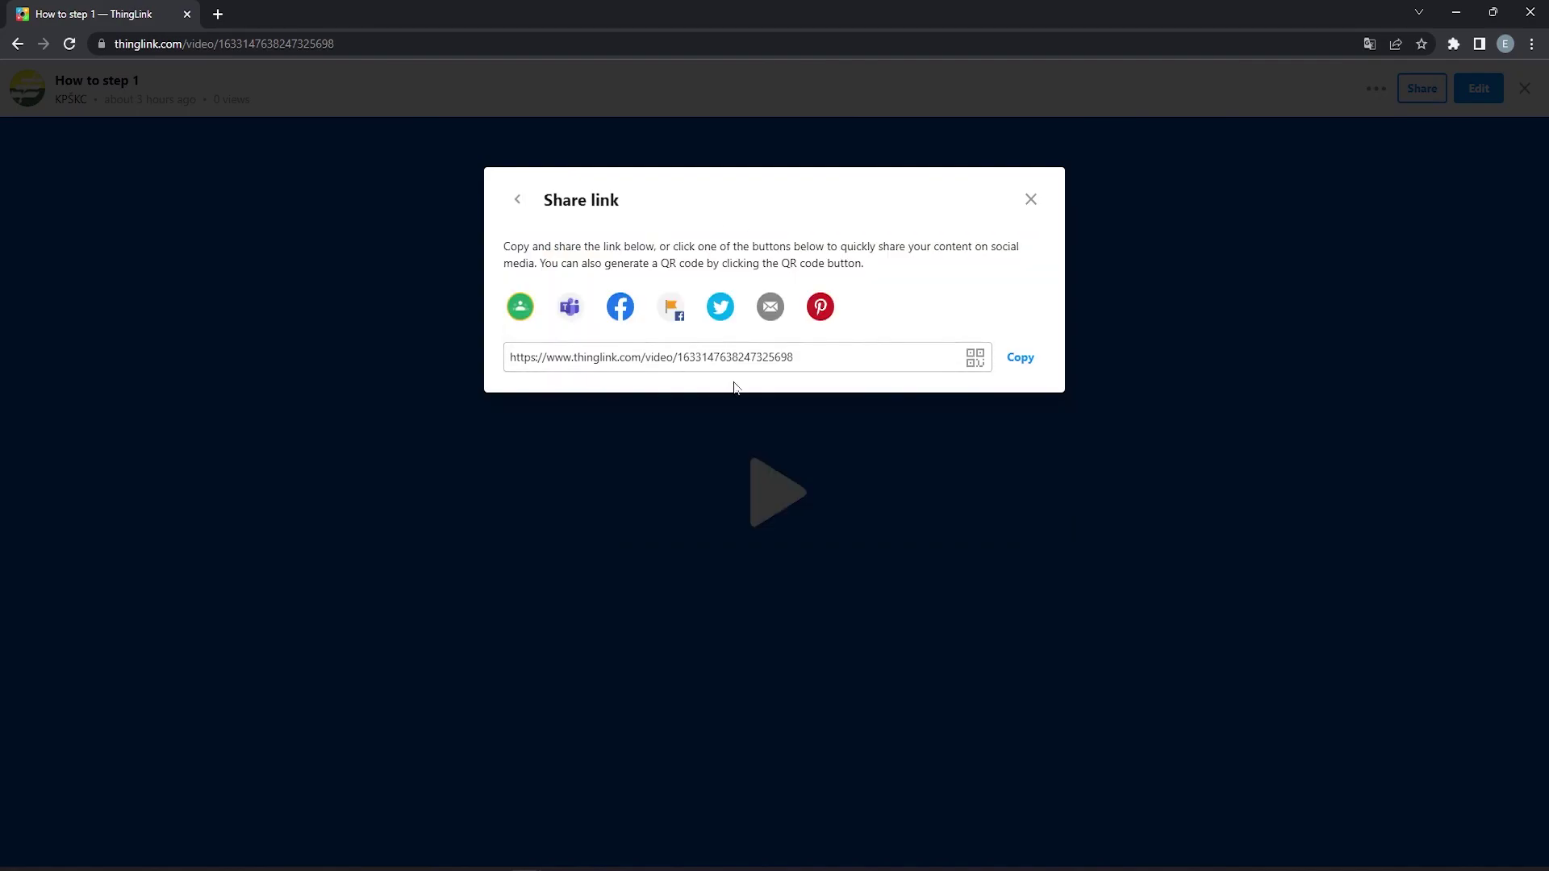
click(1035, 360)
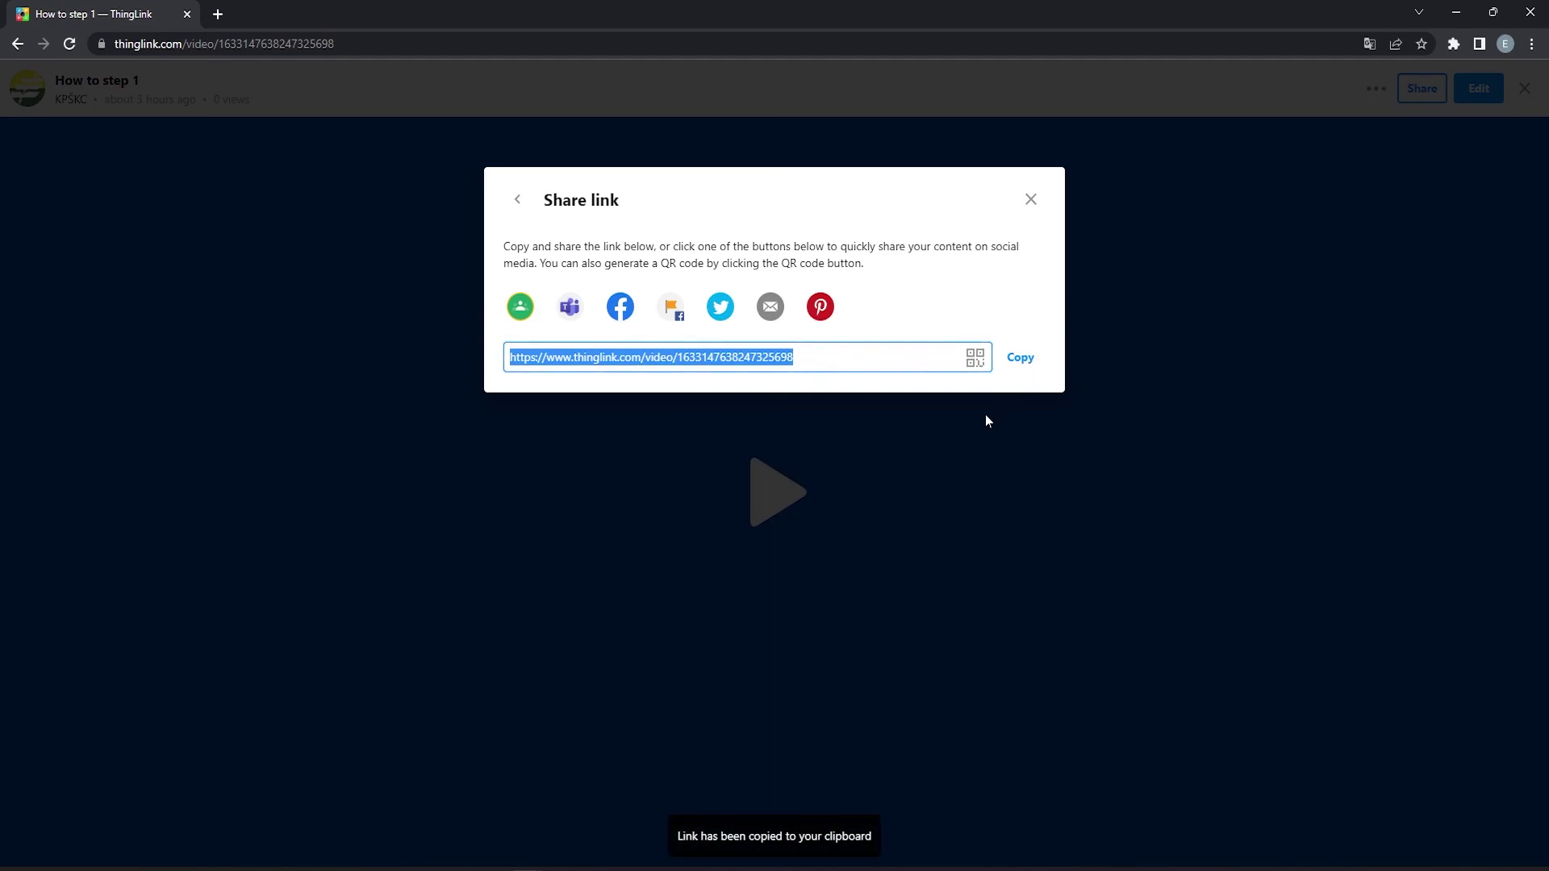
click(1029, 199)
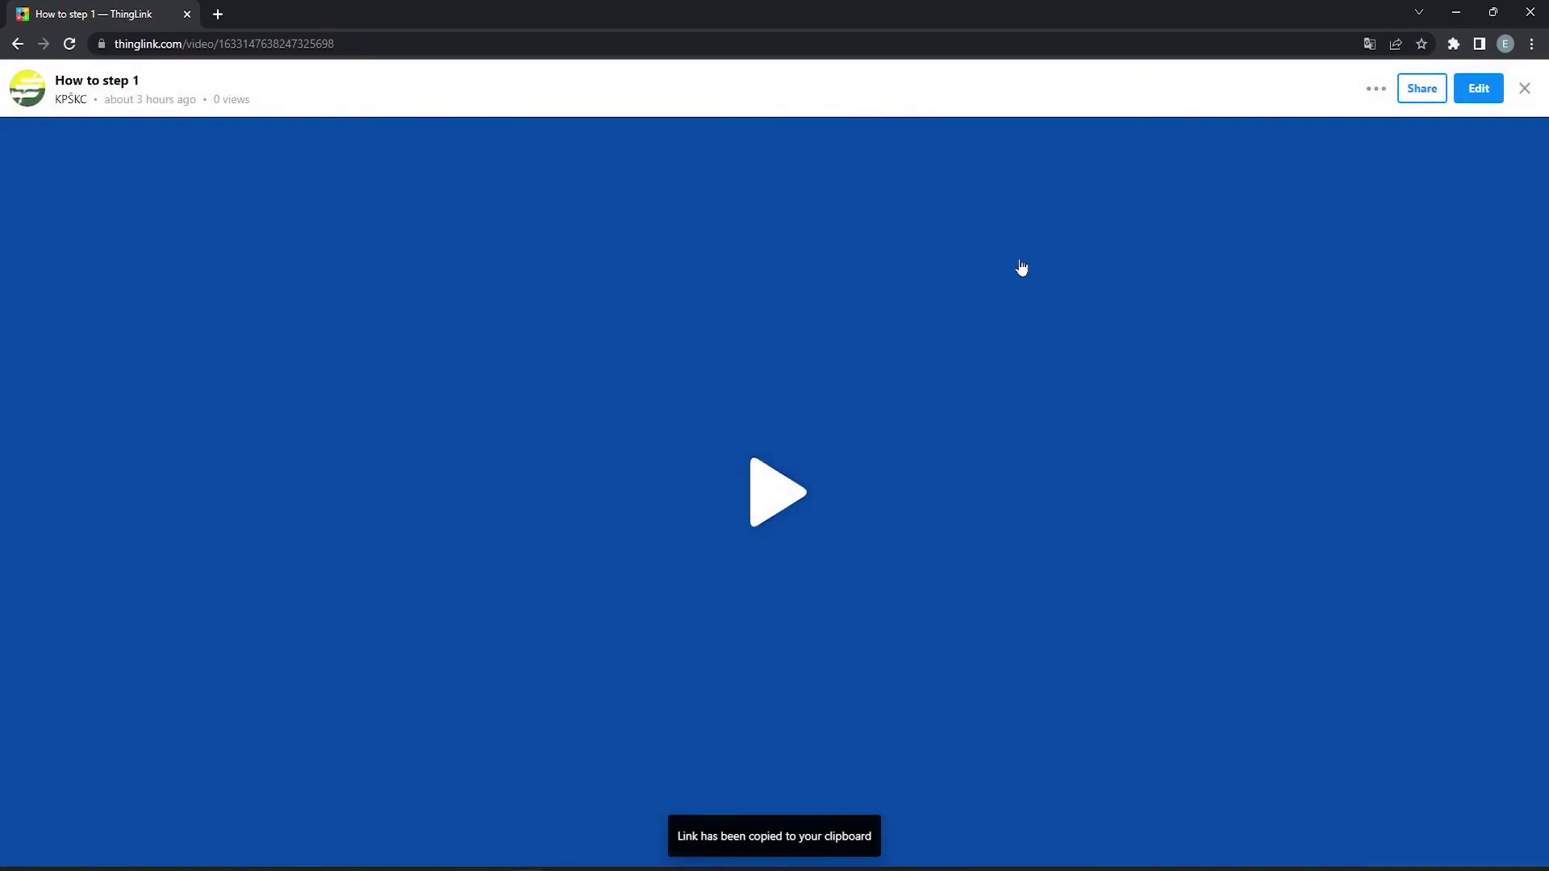